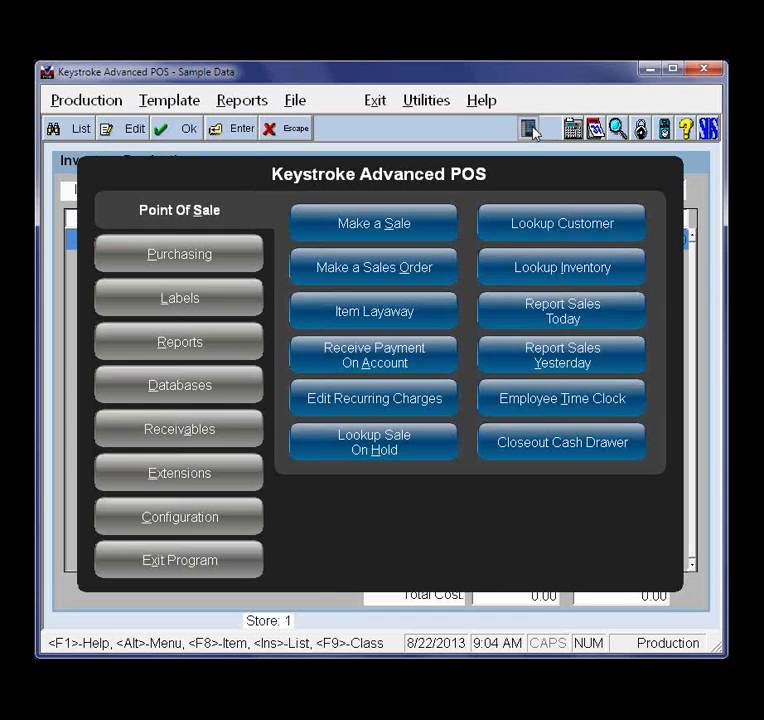
Open the Inventory Production extension and clear the production entry to start a new item template
{"action": "left_click", "coordinate": [184, 477]}
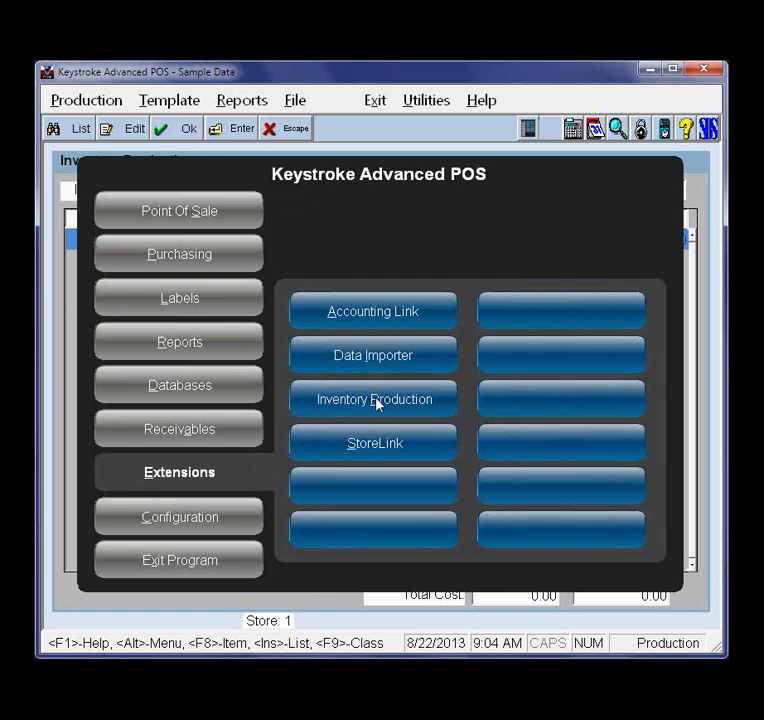
{"action": "left_click", "coordinate": [377, 402]}
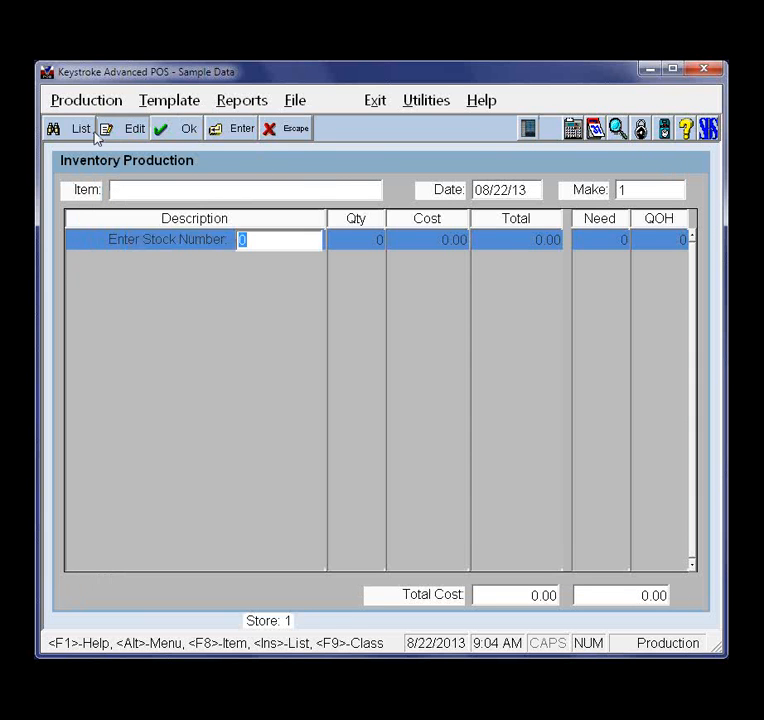
{"action": "left_click", "coordinate": [78, 102]}
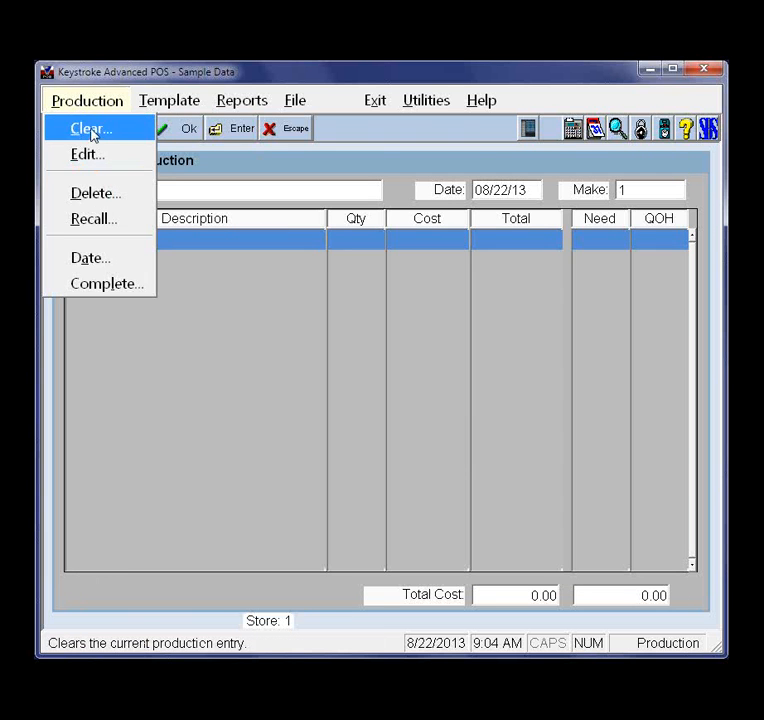
{"action": "left_click", "coordinate": [91, 130]}
{"action": "left_click", "coordinate": [324, 379]}
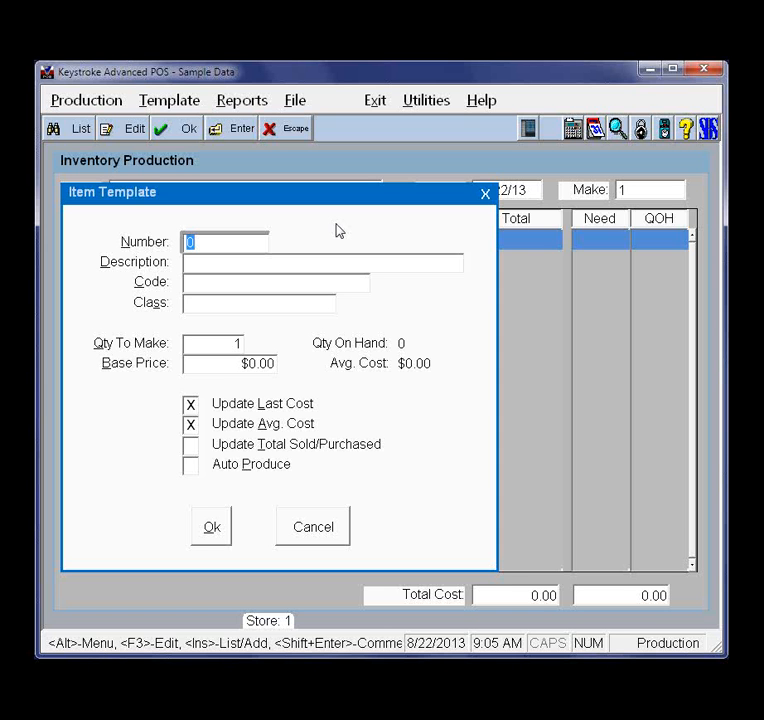
Set up the item template for stock number 63 with a quantity to make of 10 and Auto Produce enabled
{"action": "type", "text": "63"}
{"action": "key", "text": "Return"}
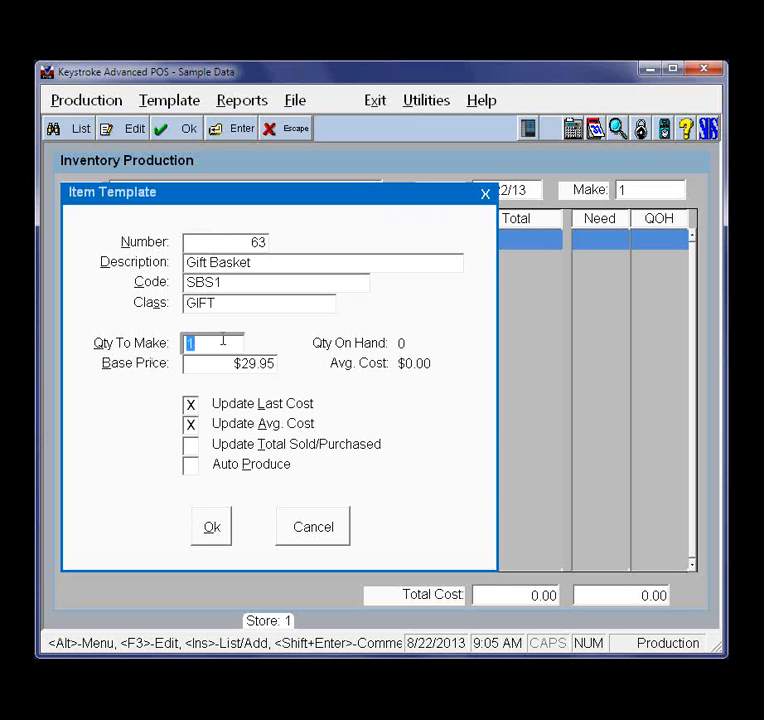
{"action": "type", "text": "10"}
{"action": "left_click", "coordinate": [194, 468]}
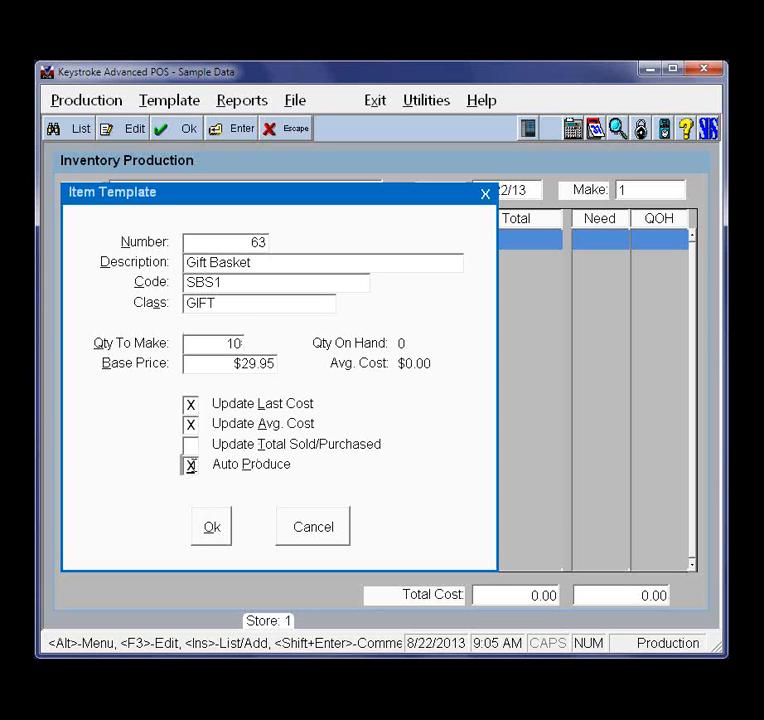
{"action": "left_click", "coordinate": [212, 528]}
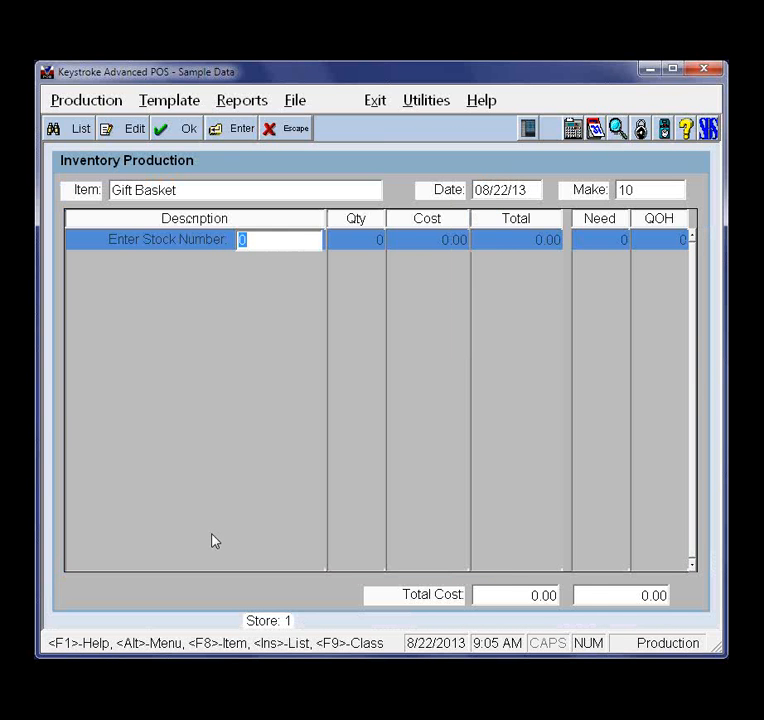
Add one Bookmark - Keystroke POS from the inventory list as a component of the Gift Basket
{"action": "key", "text": "Insert"}
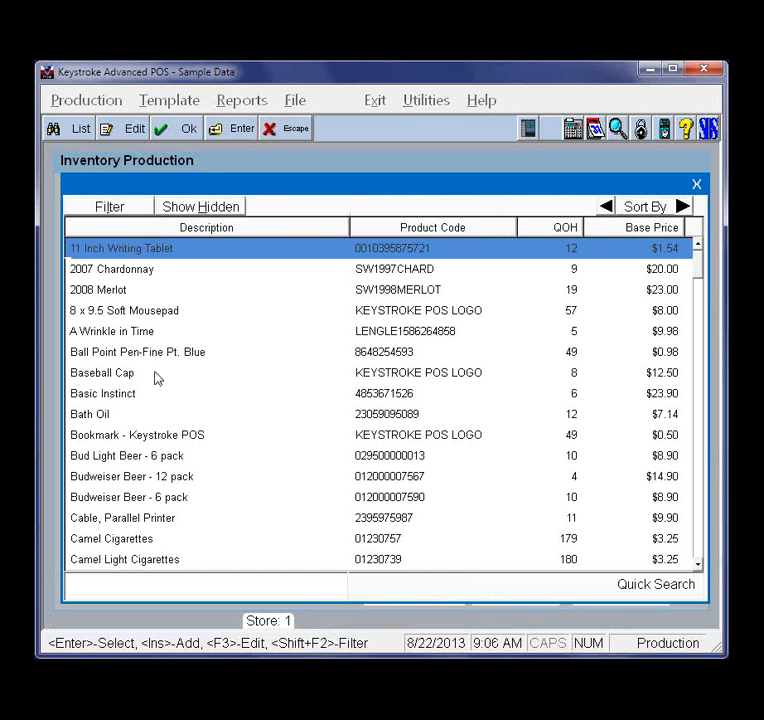
{"action": "double_click", "coordinate": [128, 440]}
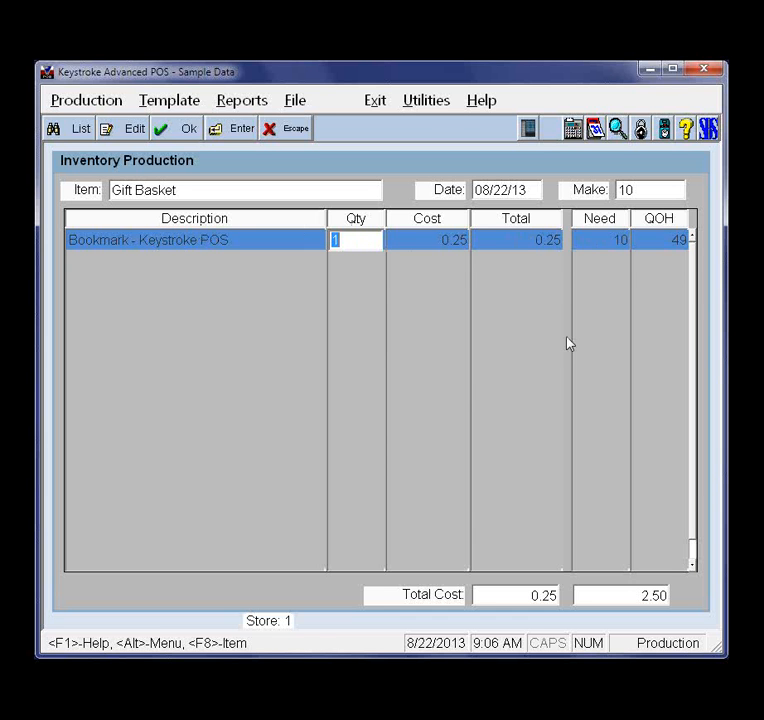
{"action": "key", "text": "Return"}
Add one 8 x 9.5 Soft Mousepad to the Gift Basket and view its inventory record
{"action": "key", "text": "Insert"}
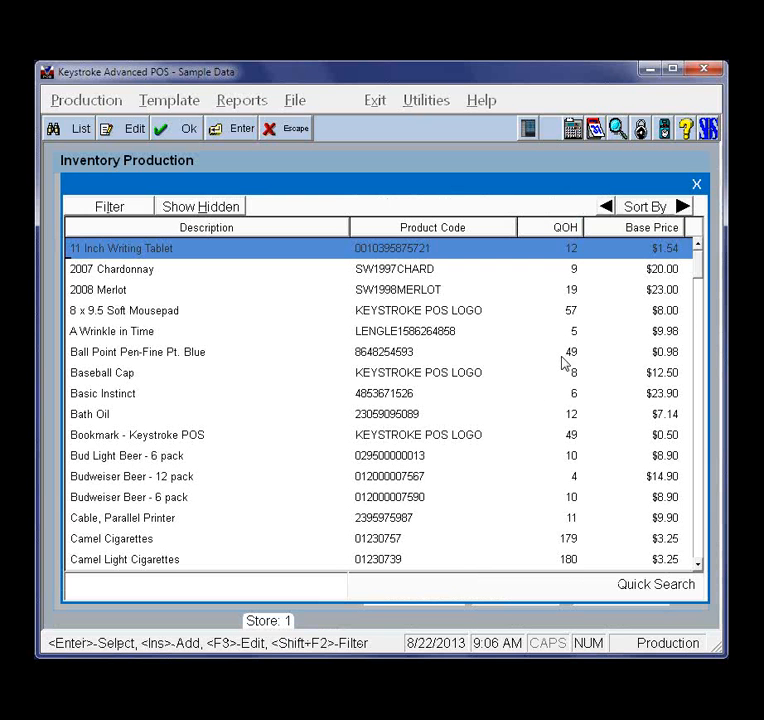
{"action": "left_click", "coordinate": [146, 313]}
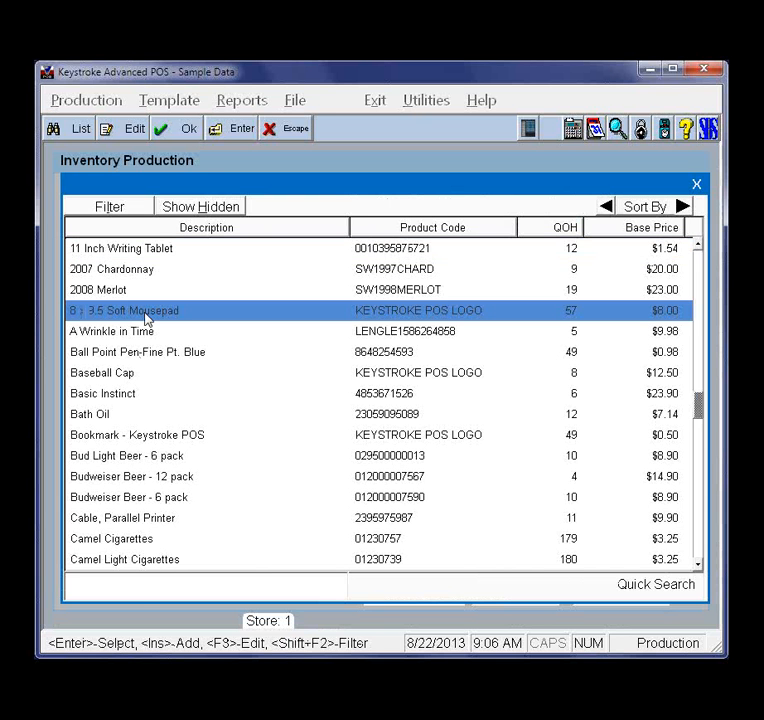
{"action": "key", "text": "Return"}
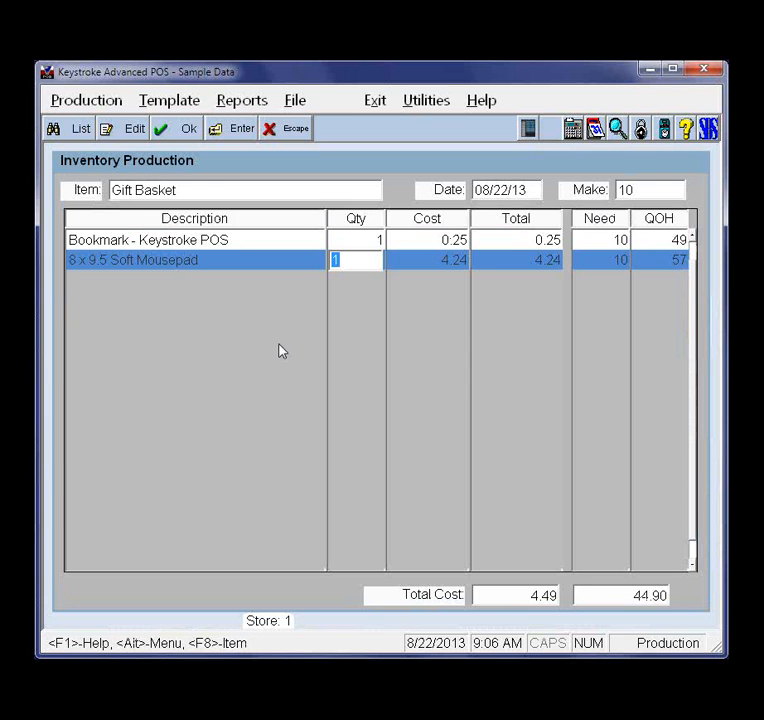
{"action": "key", "text": "F8"}
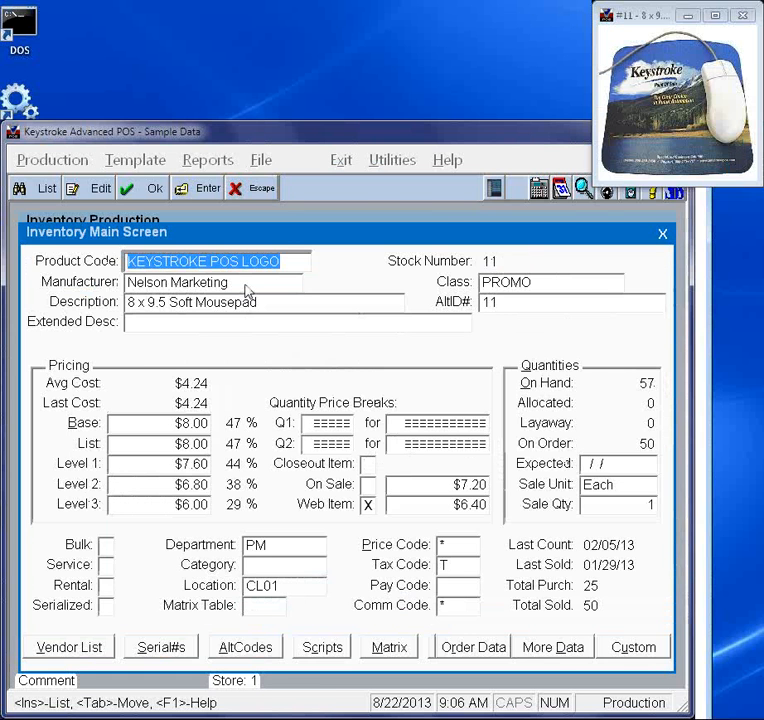
{"action": "key", "text": "Escape"}
Add one Picture Frame and one Bath Oil from the inventory list to the Gift Basket components
{"action": "key", "text": "Insert"}
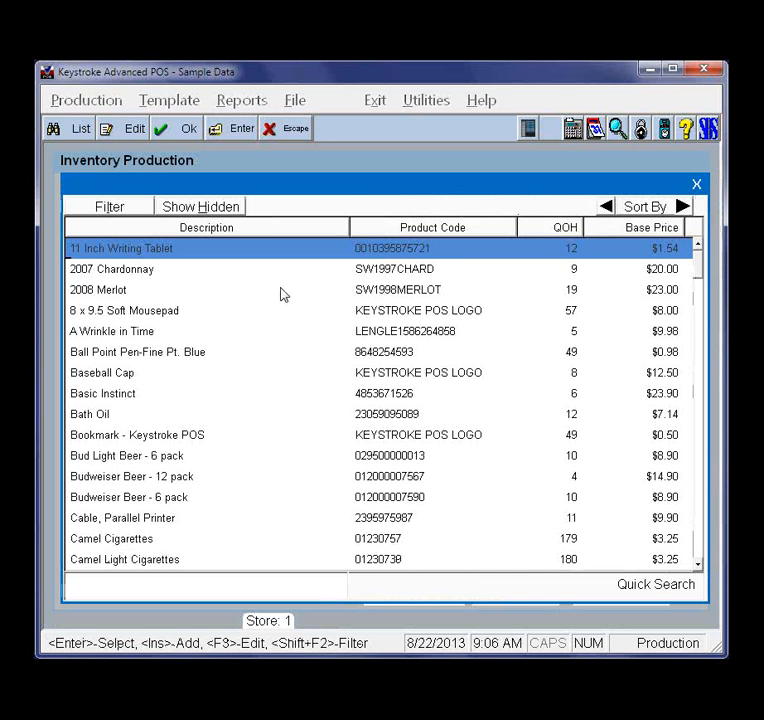
{"action": "type", "text": "p"}
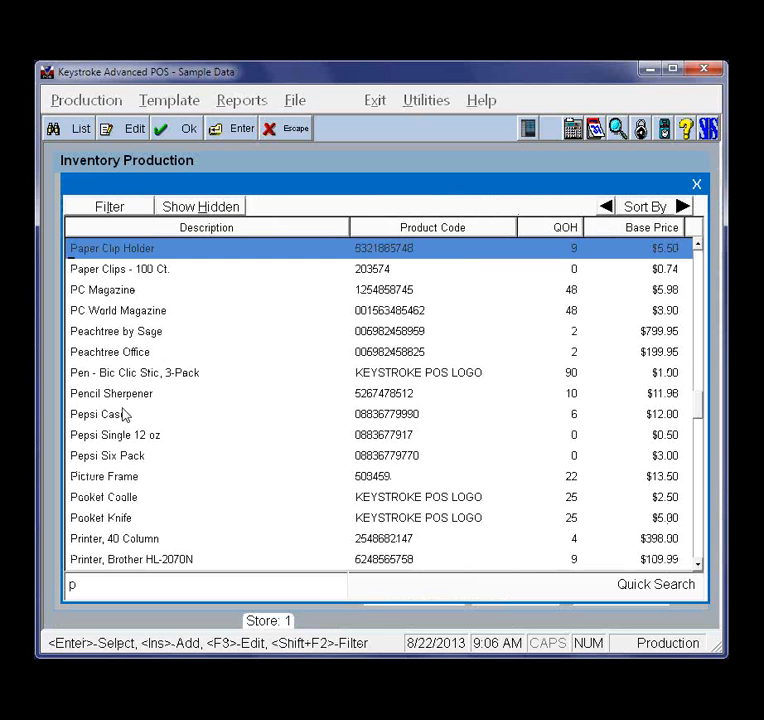
{"action": "double_click", "coordinate": [116, 479]}
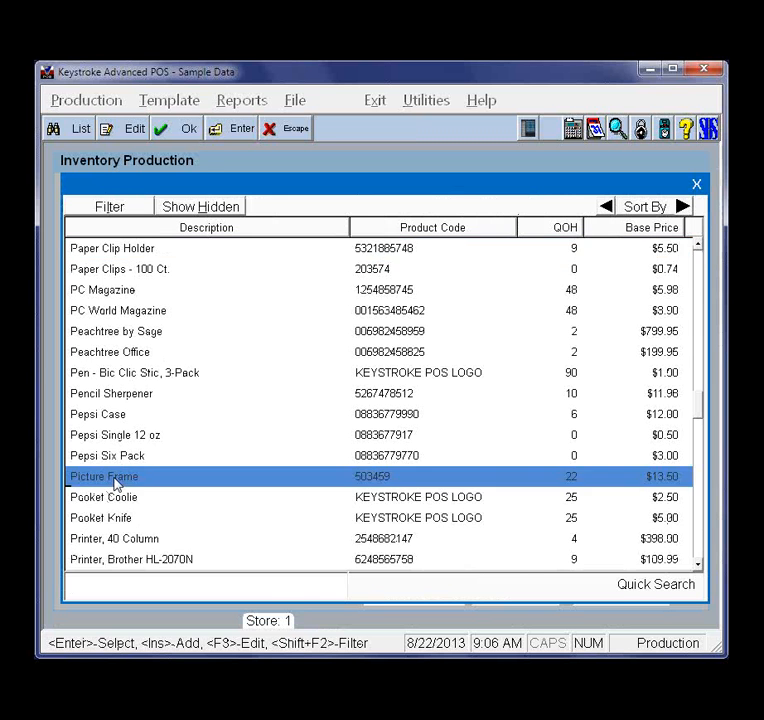
{"action": "key", "text": "Return"}
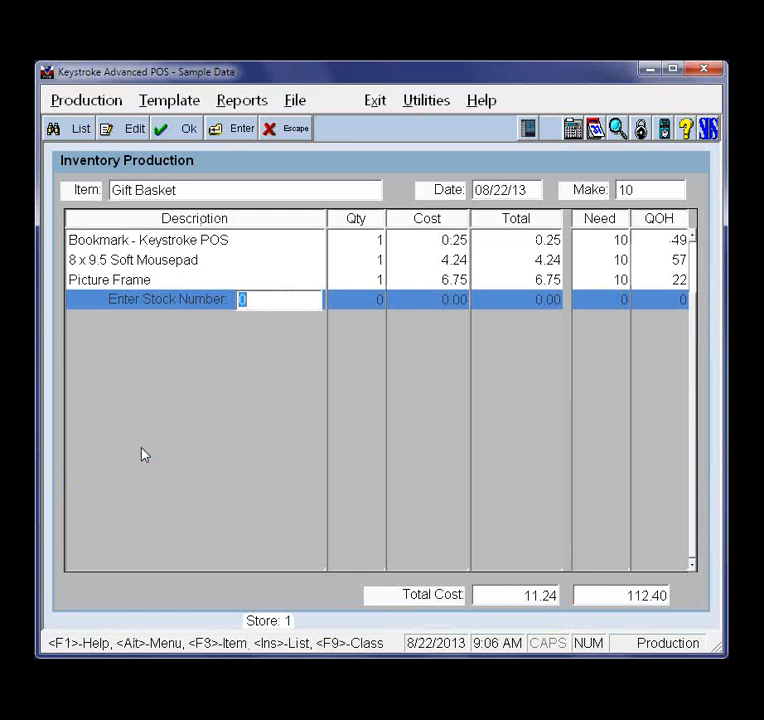
{"action": "key", "text": "Insert"}
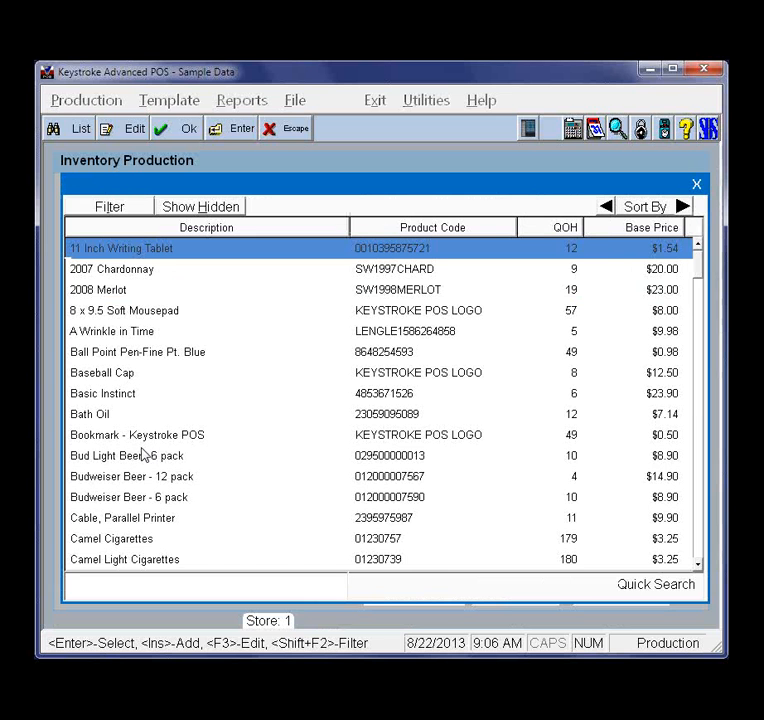
{"action": "type", "text": "b"}
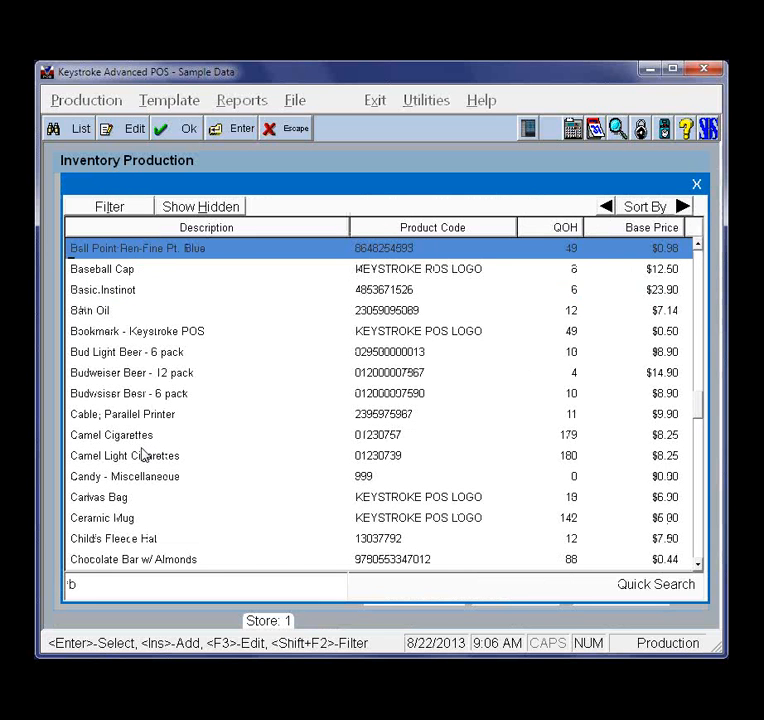
{"action": "double_click", "coordinate": [94, 312]}
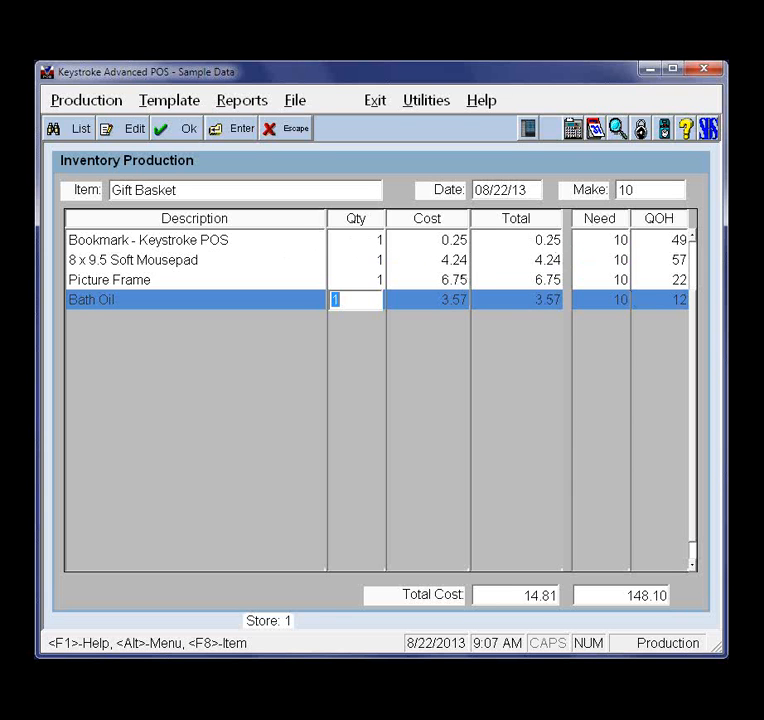
Set the component quantities to 3 for the bookmark and 2 for the Picture Frame
{"action": "key", "text": "Up"}
{"action": "key", "text": "Up"}
{"action": "key", "text": "Up"}
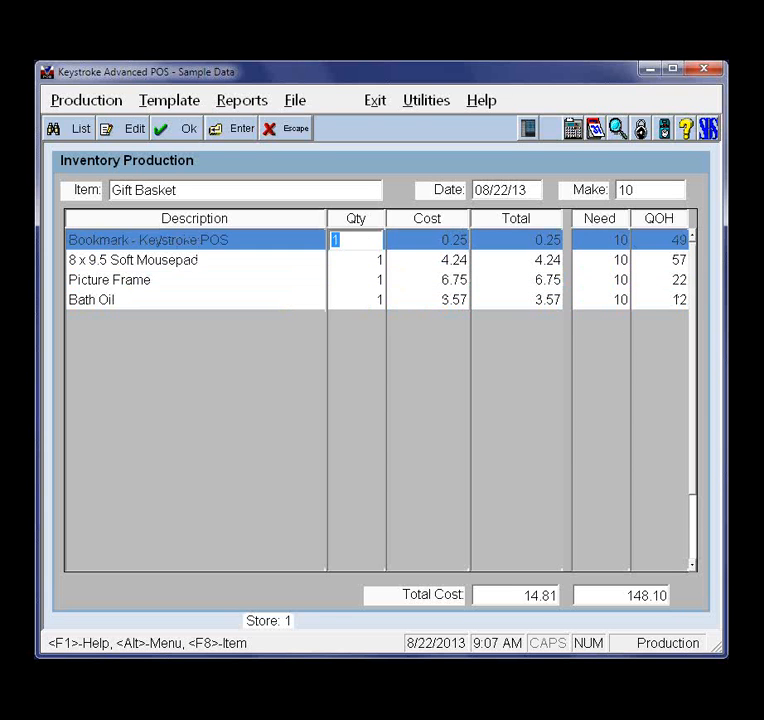
{"action": "type", "text": "3"}
{"action": "key", "text": "Return"}
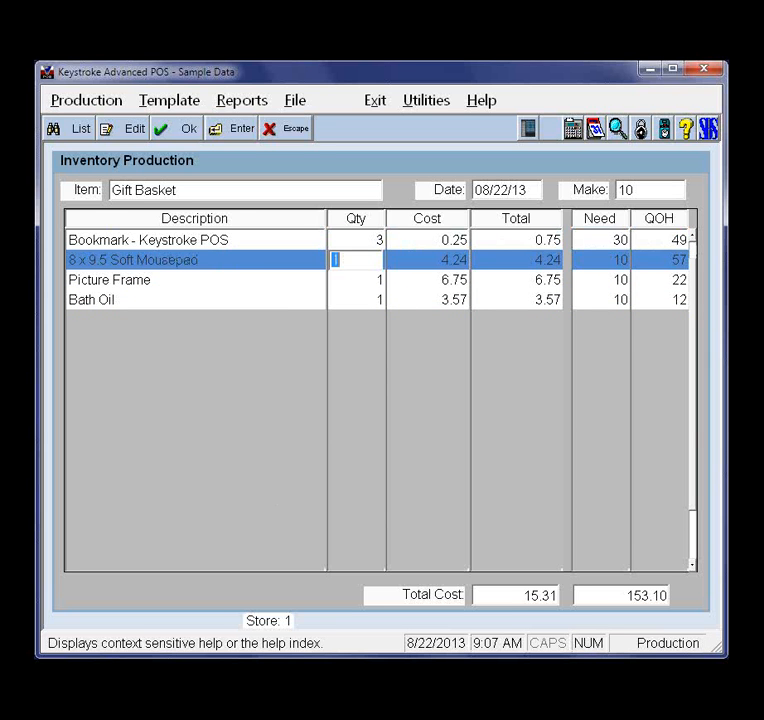
{"action": "key", "text": "Return"}
{"action": "type", "text": "2"}
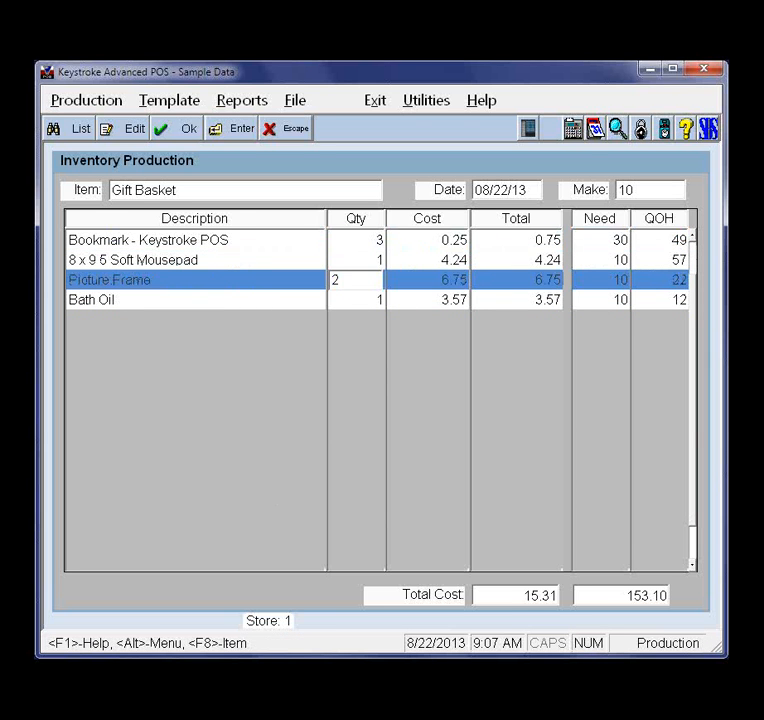
{"action": "key", "text": "Return"}
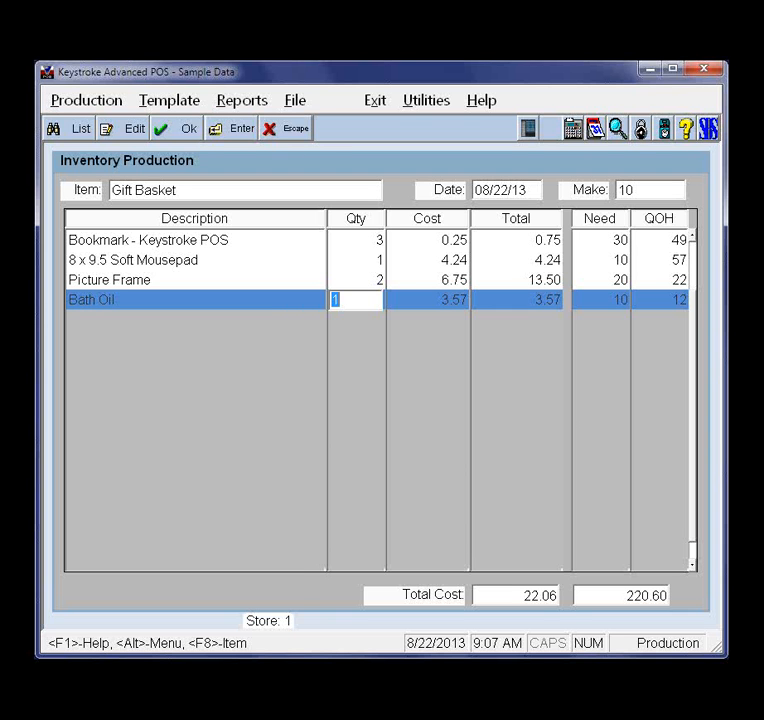
Save the Gift Basket component list as a template
{"action": "key", "text": "F10"}
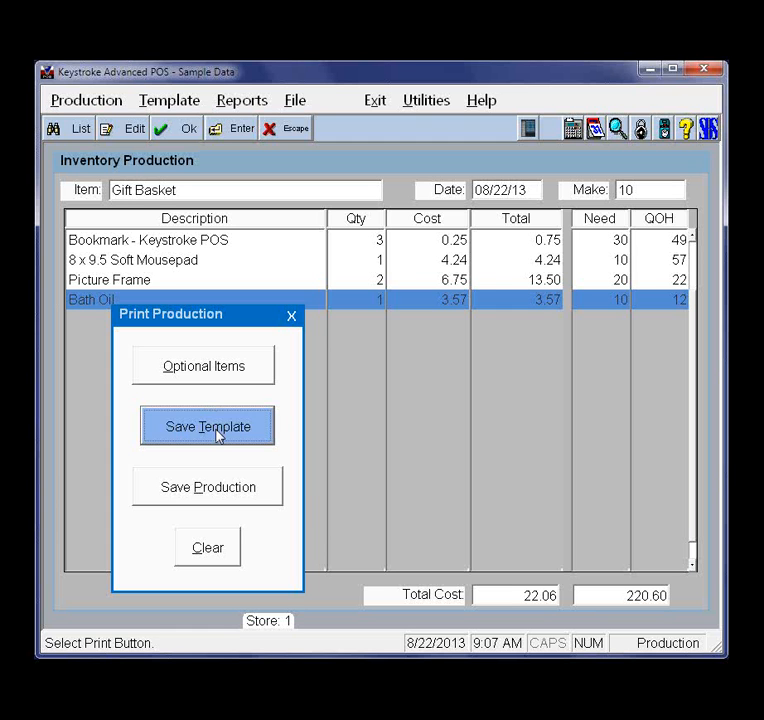
{"action": "key", "text": "Down"}
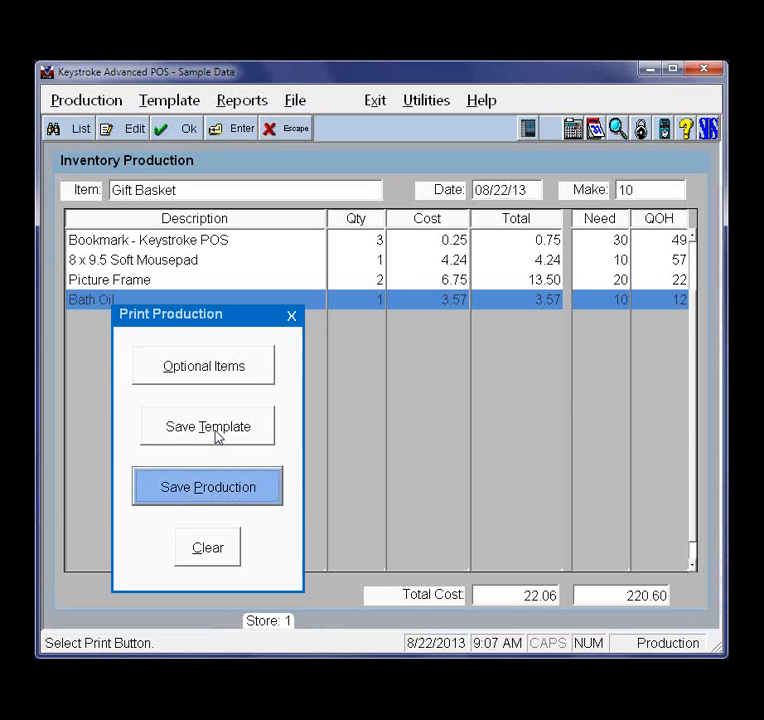
{"action": "key", "text": "Return"}
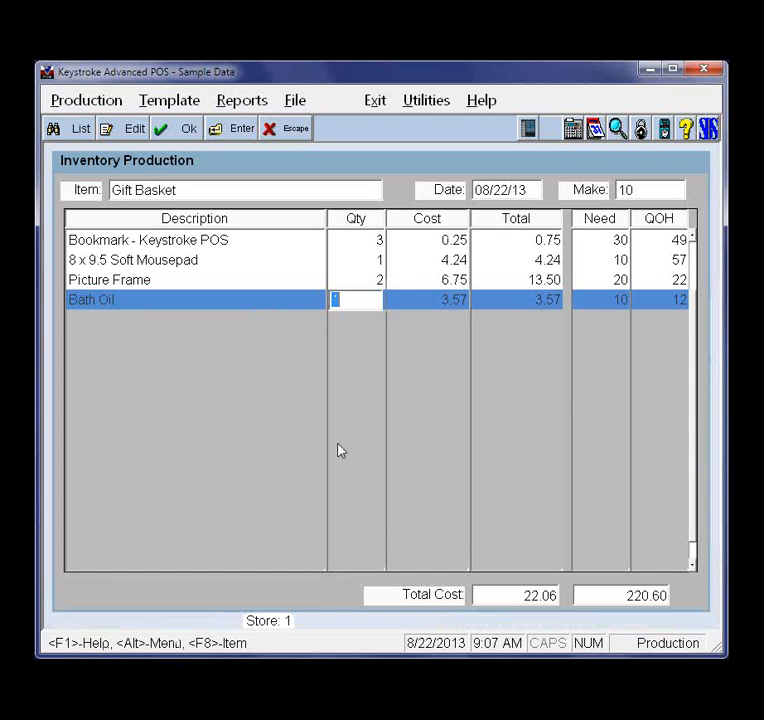
Clear the Gift Basket entry from the production screen
{"action": "left_click", "coordinate": [88, 100]}
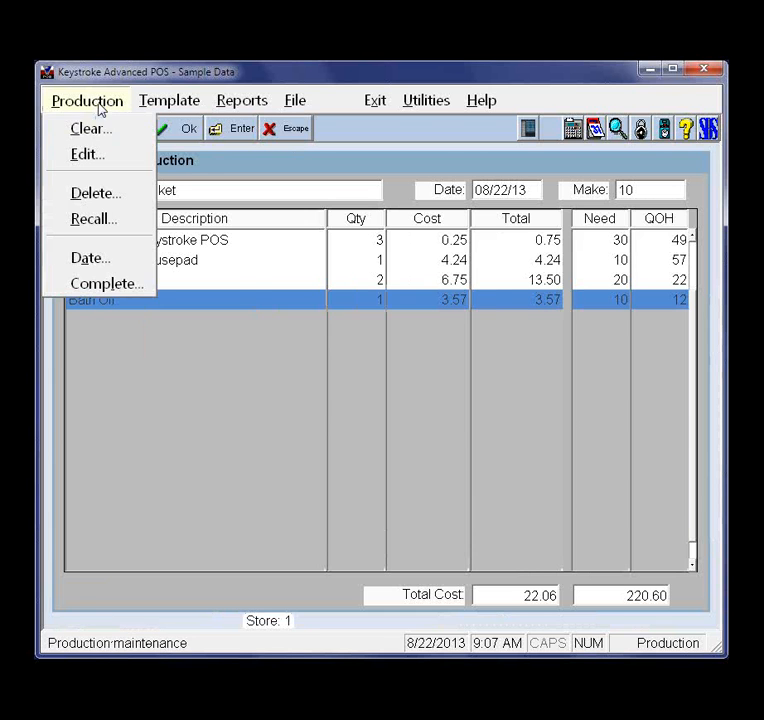
{"action": "left_click", "coordinate": [102, 134]}
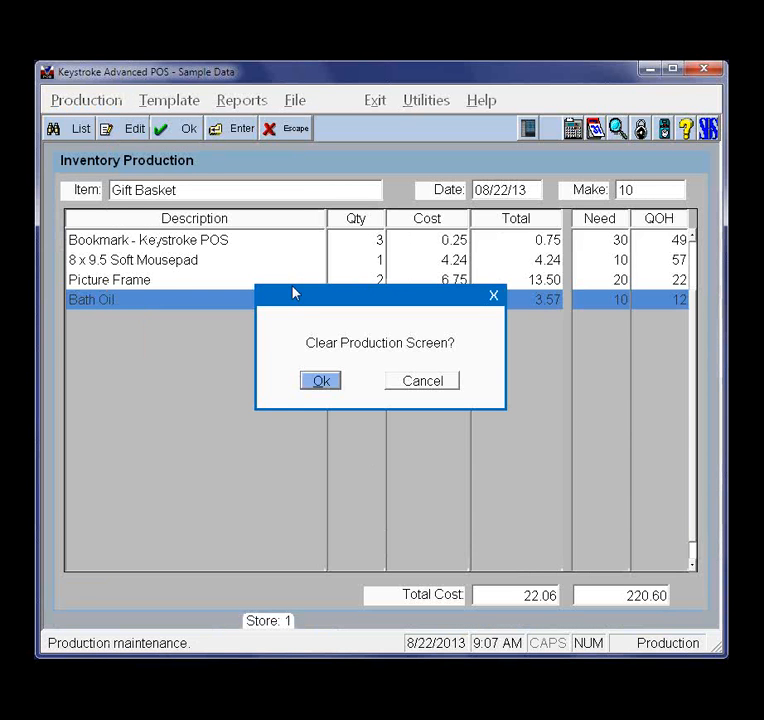
{"action": "left_click", "coordinate": [317, 382]}
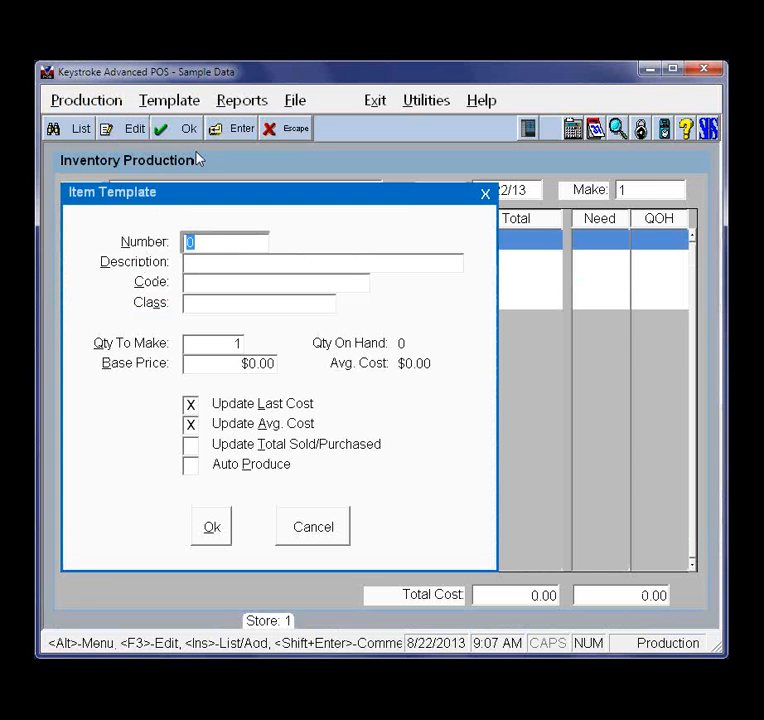
View the list of saved production templates sorted by stock number, then close it
{"action": "left_click", "coordinate": [165, 103]}
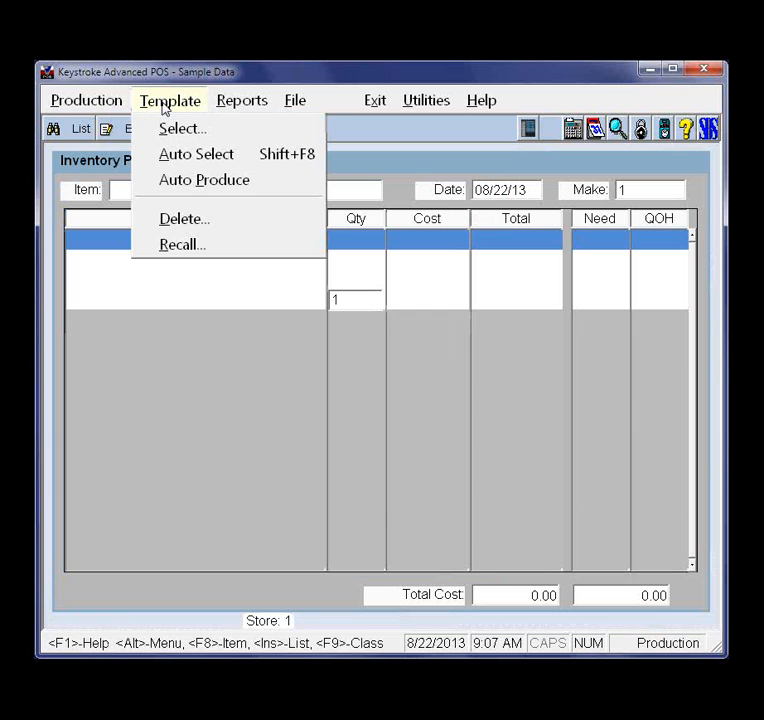
{"action": "left_click", "coordinate": [193, 137]}
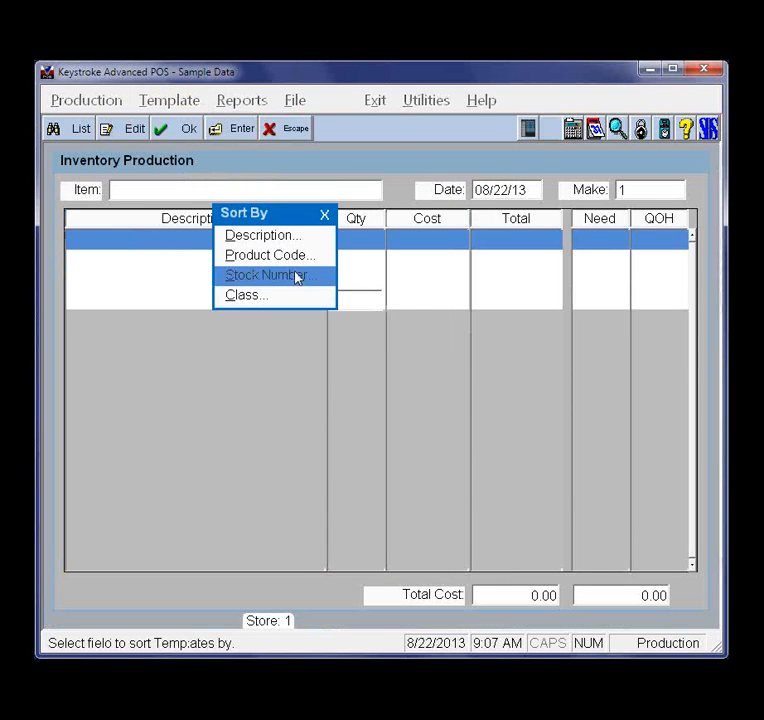
{"action": "left_click", "coordinate": [296, 277]}
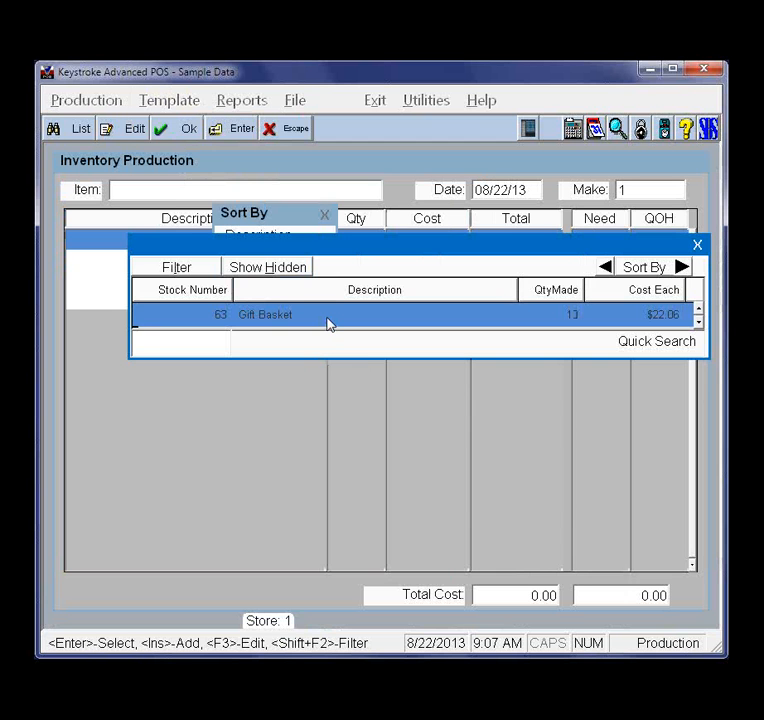
{"action": "key", "text": "Escape"}
Reopen the saved template list by stock number to check the Gift Basket entry, then leave it
{"action": "left_click", "coordinate": [187, 108]}
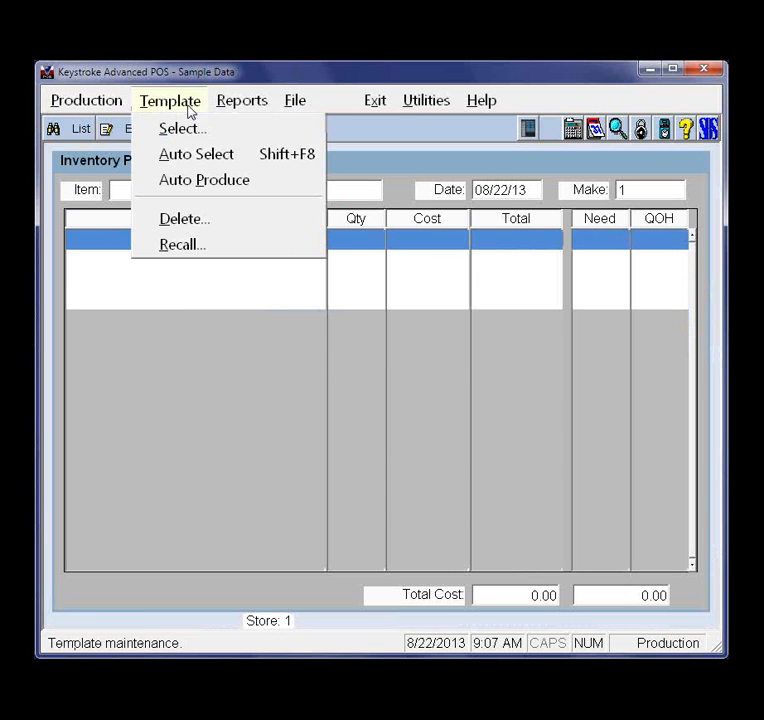
{"action": "left_click", "coordinate": [190, 132]}
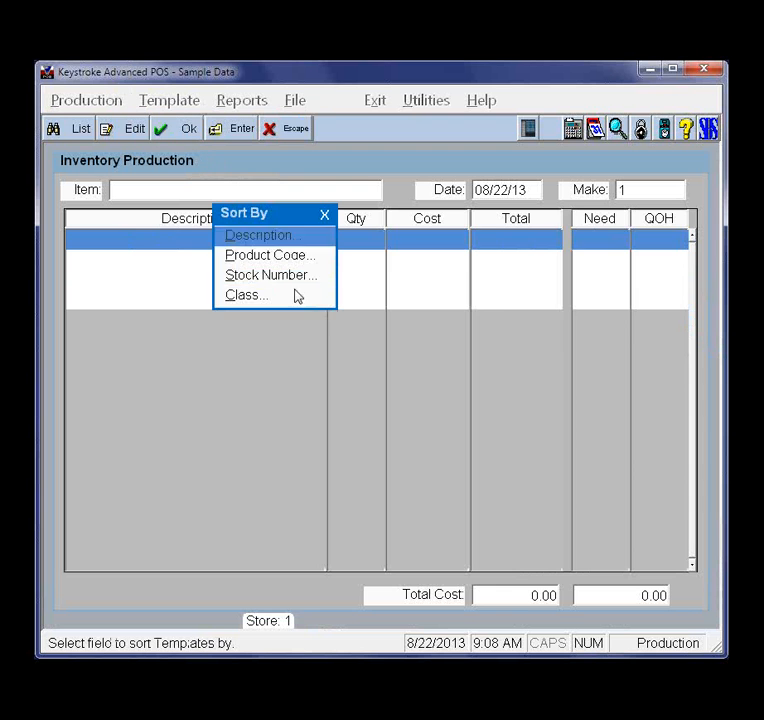
{"action": "left_click", "coordinate": [276, 284]}
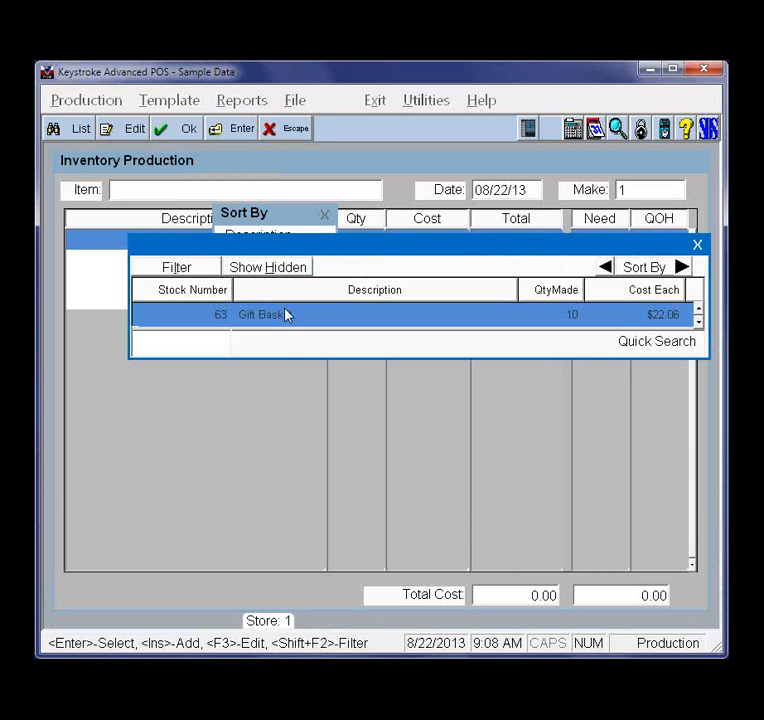
{"action": "key", "text": "Escape"}
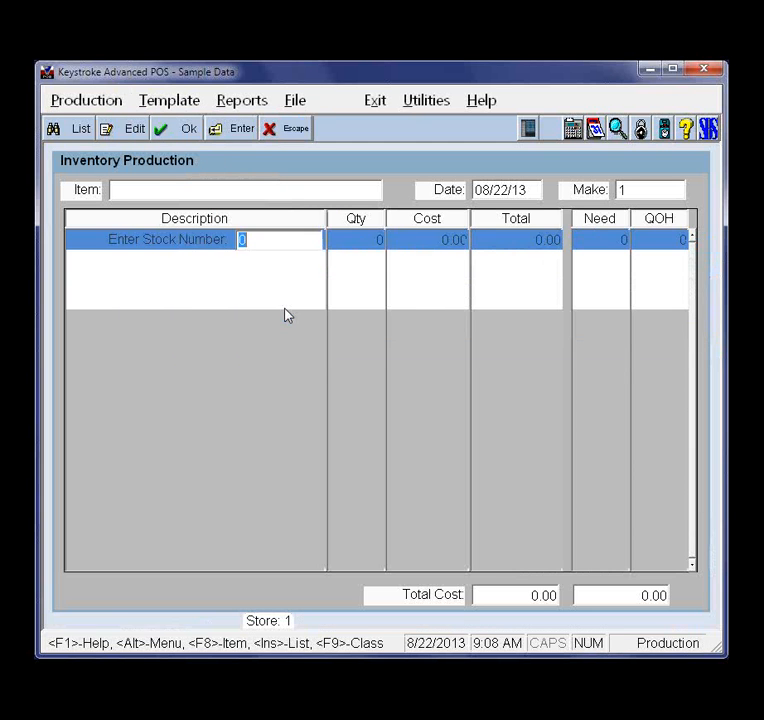
Try Auto Select and then Auto Produce on the saved templates that need to be produced
{"action": "left_click", "coordinate": [170, 108]}
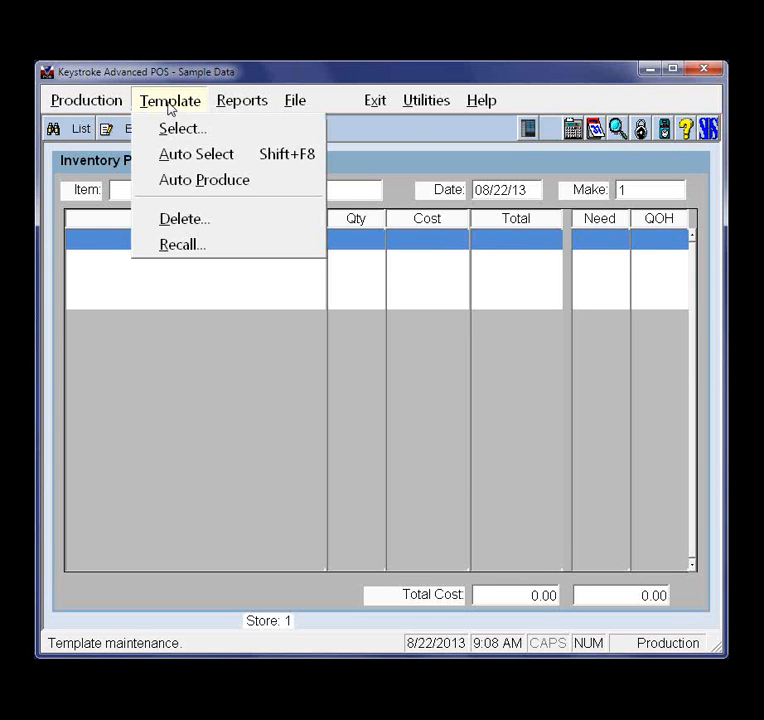
{"action": "left_click", "coordinate": [197, 156]}
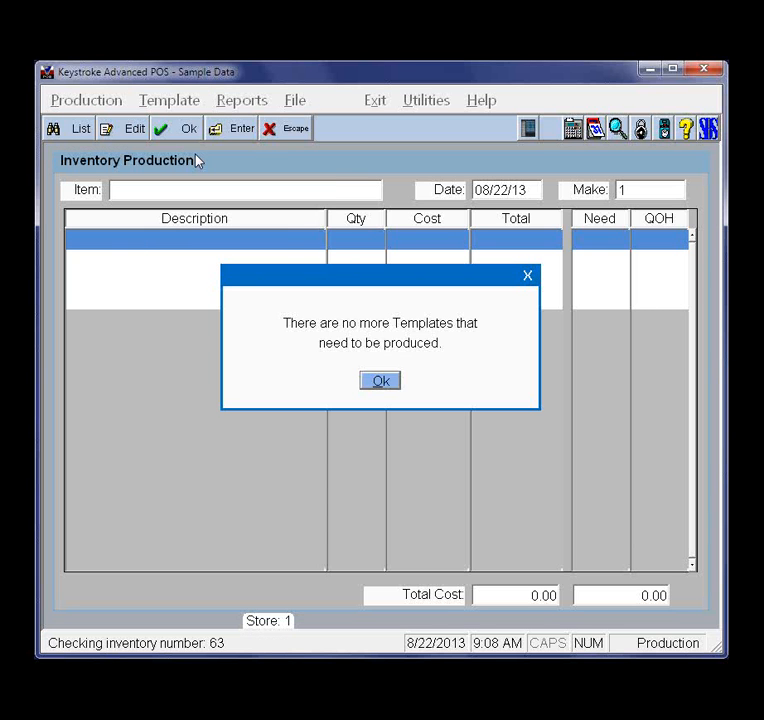
{"action": "left_click", "coordinate": [380, 381]}
{"action": "left_click", "coordinate": [180, 103]}
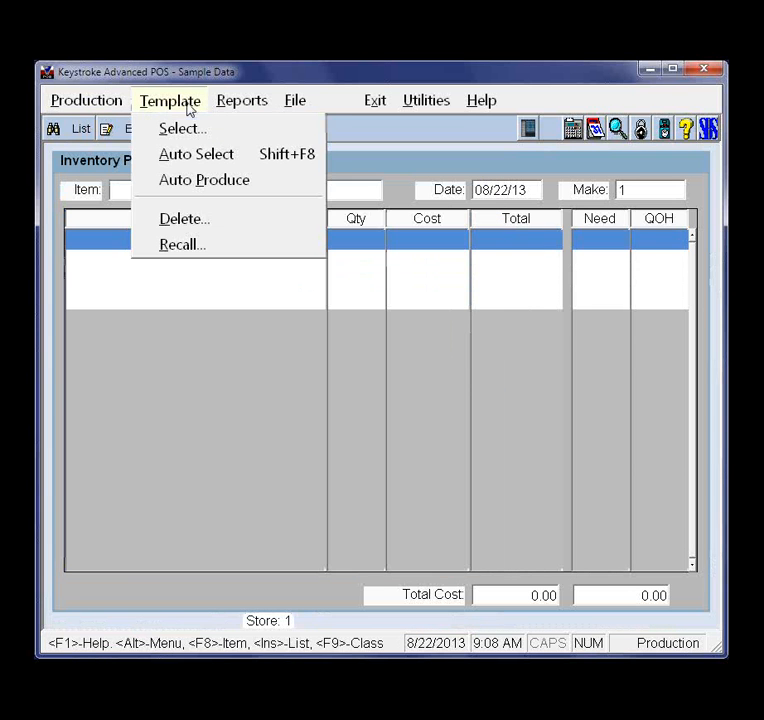
{"action": "left_click", "coordinate": [194, 182]}
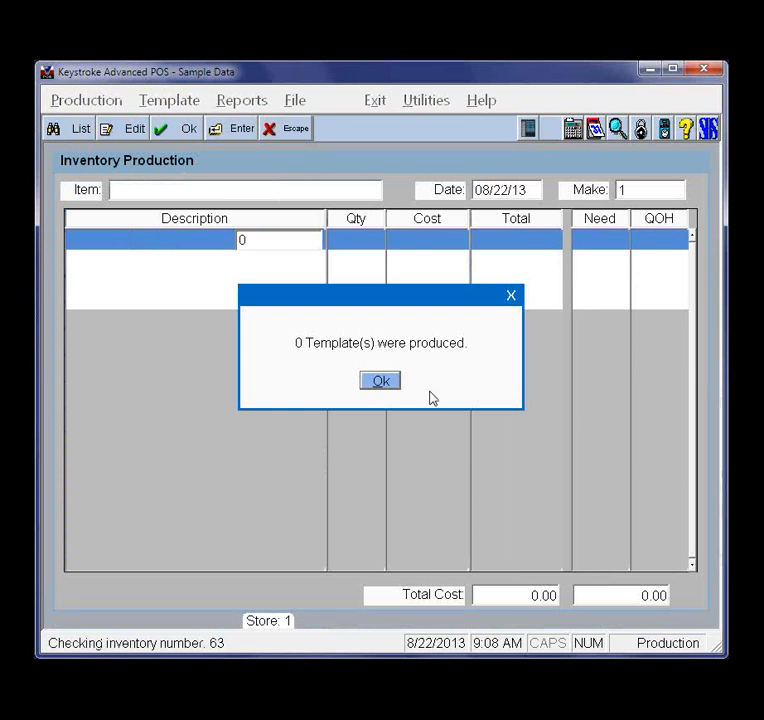
{"action": "left_click", "coordinate": [372, 386]}
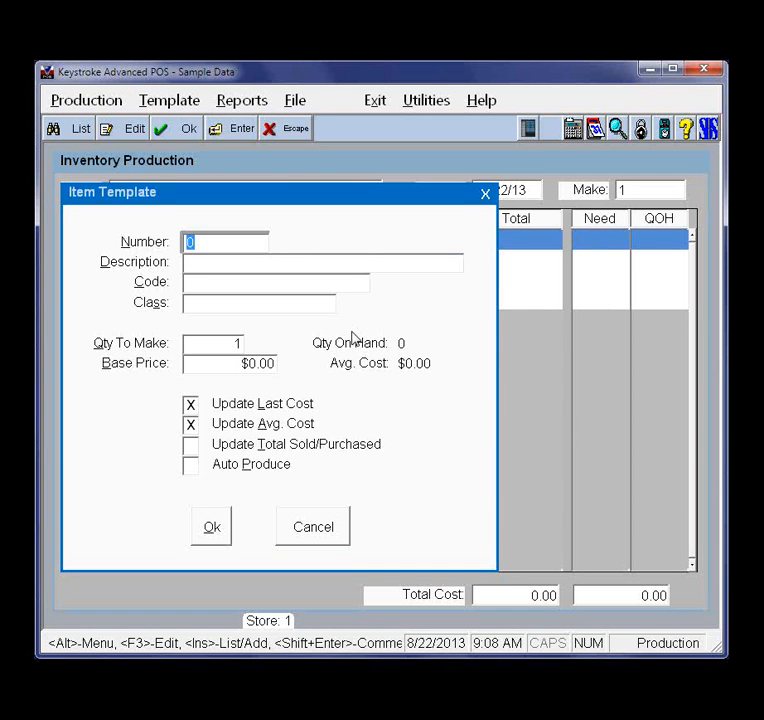
Enter stock number 63 in the item template and clear the Service flag in the Gift Basket's inventory record
{"action": "type", "text": "63"}
{"action": "key", "text": "Tab"}
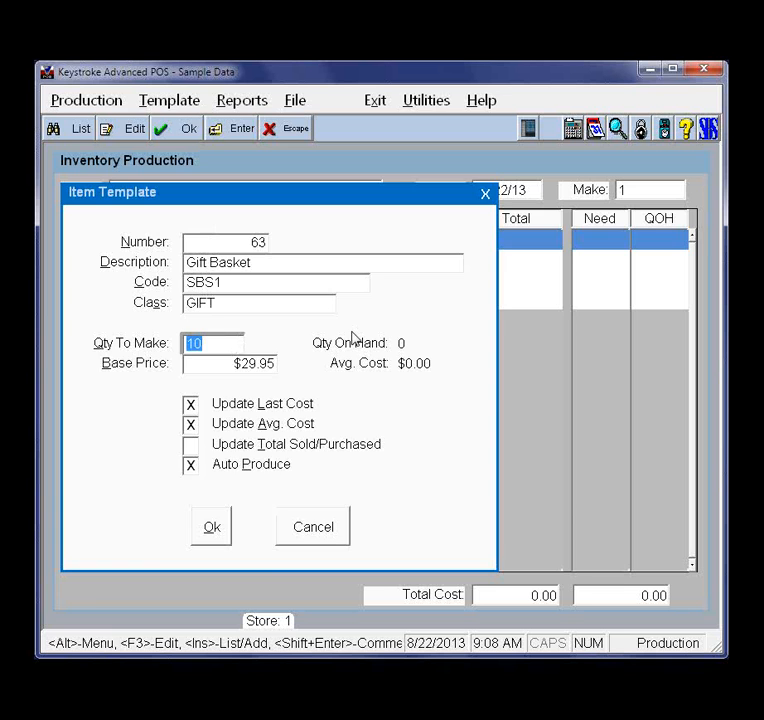
{"action": "key", "text": "Return"}
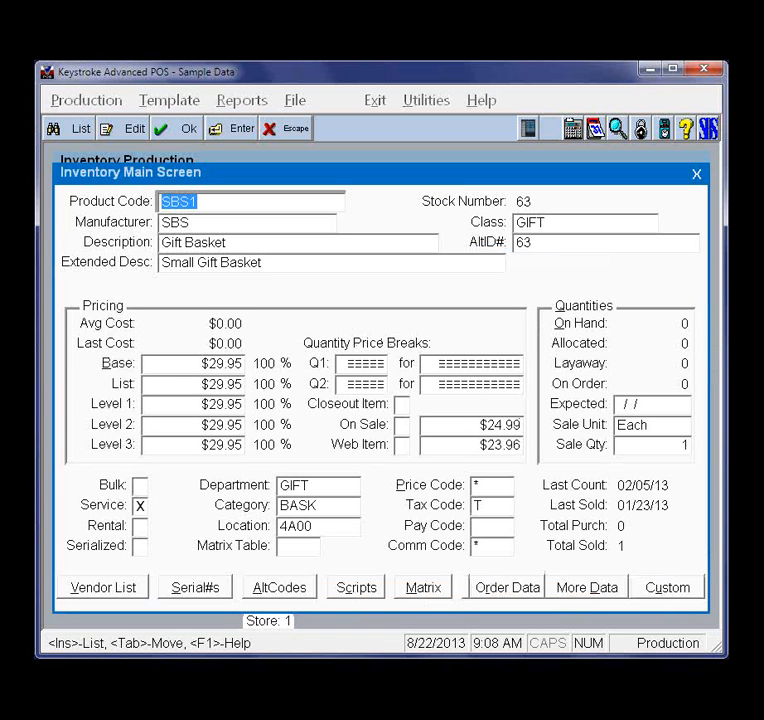
{"action": "left_click", "coordinate": [140, 506]}
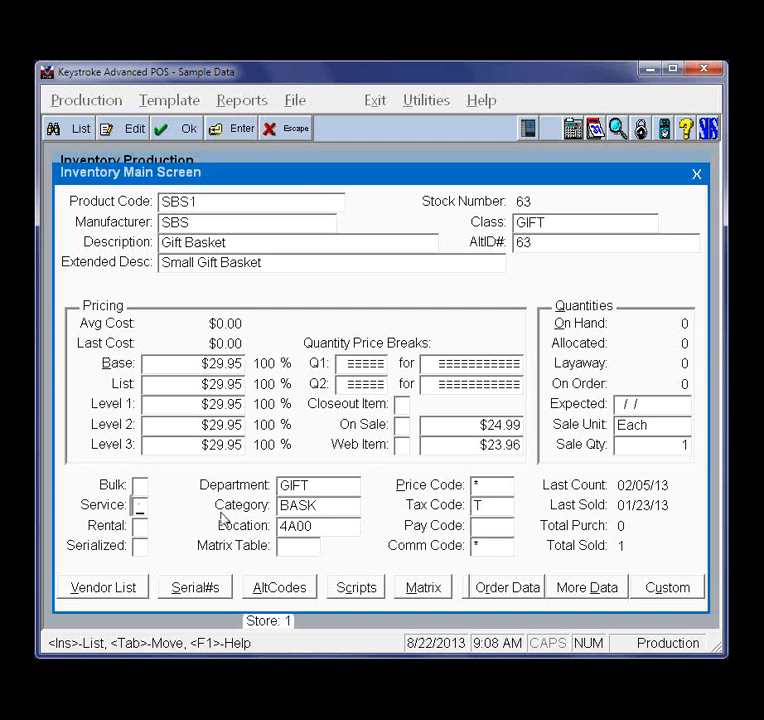
{"action": "key", "text": "Escape"}
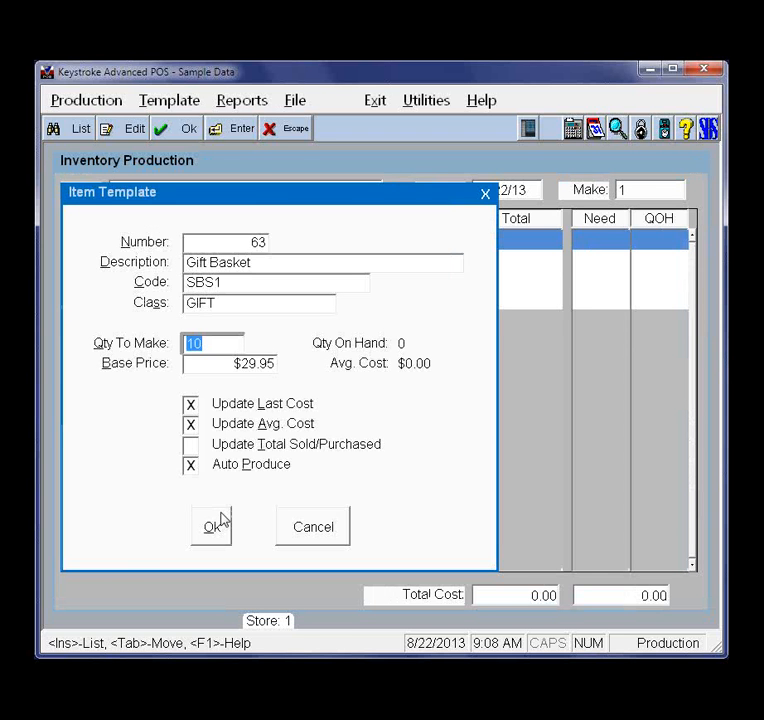
{"action": "key", "text": "Return"}
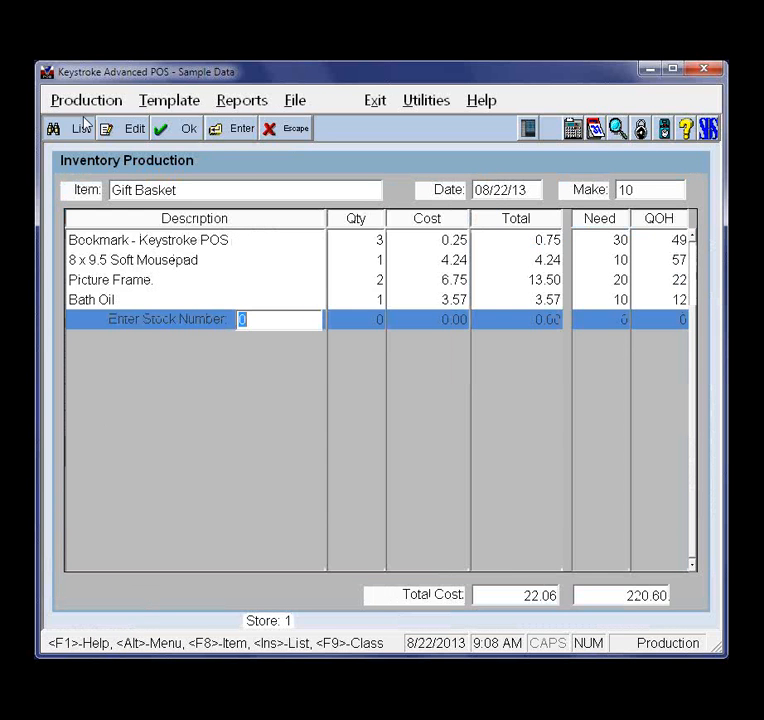
{"action": "key", "text": "Escape"}
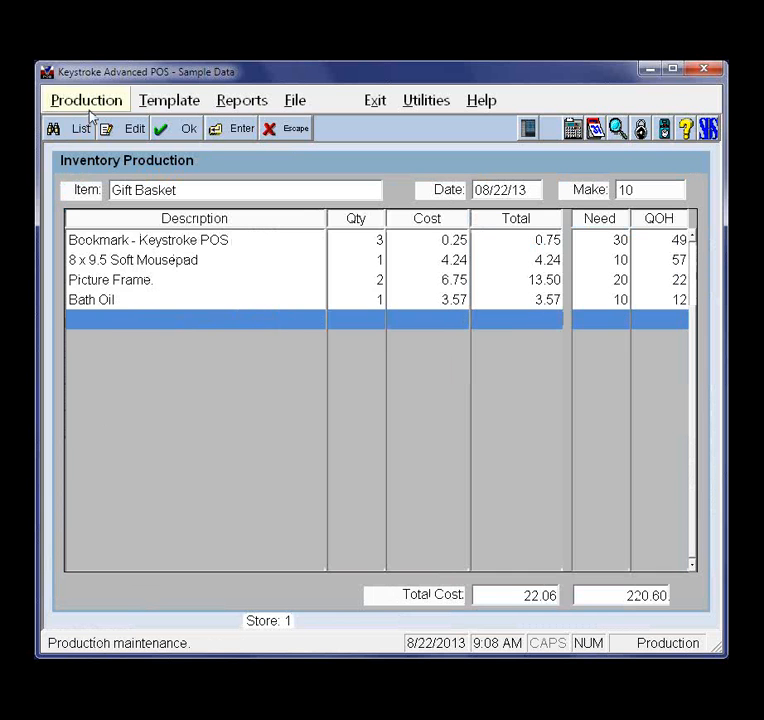
{"action": "key", "text": "Escape"}
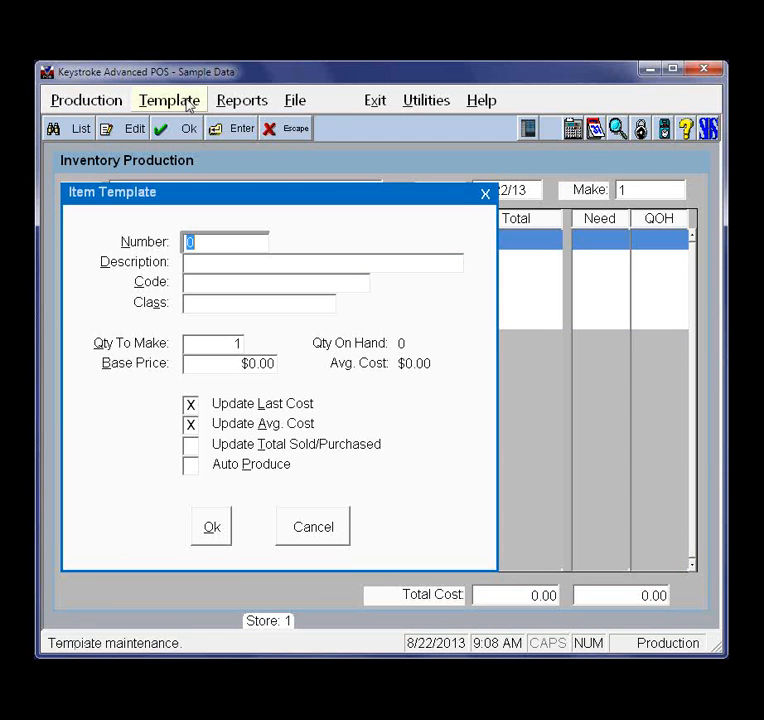
Try Auto Produce again on the saved templates
{"action": "left_click", "coordinate": [191, 100]}
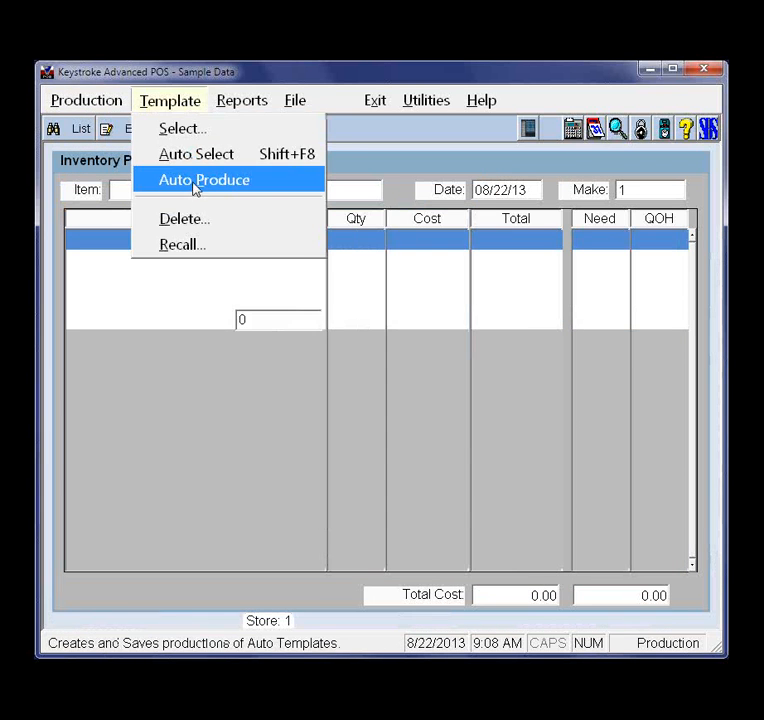
{"action": "left_click", "coordinate": [196, 186]}
{"action": "left_click", "coordinate": [382, 388]}
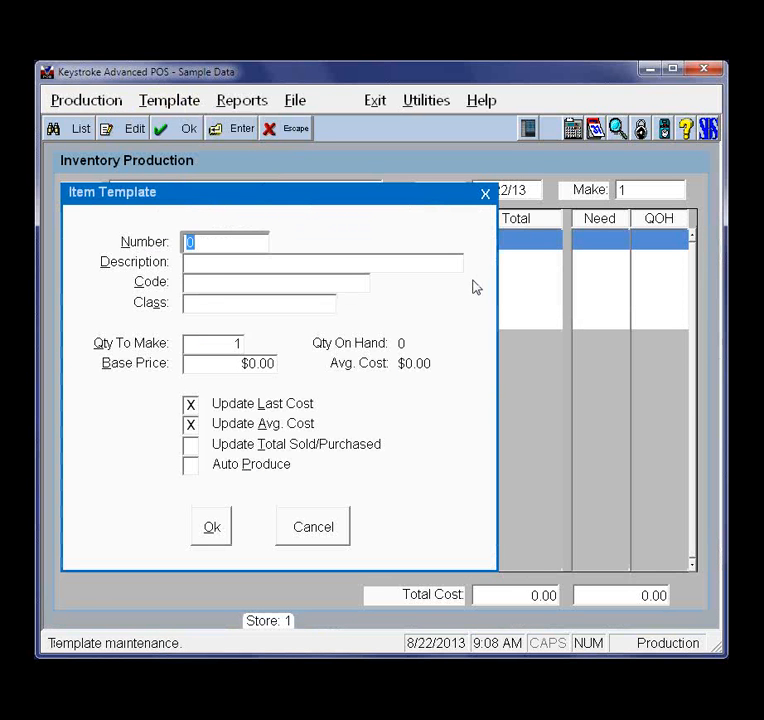
Load the Gift Basket template, stock number 63, with a quantity of 10 to make into the production
{"action": "type", "text": "63"}
{"action": "key", "text": "Return"}
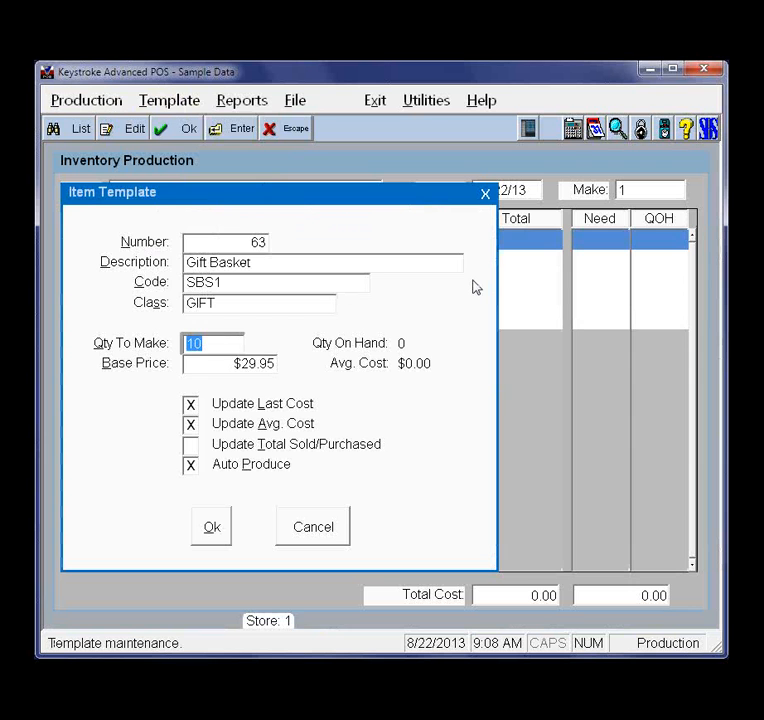
{"action": "key", "text": "Return"}
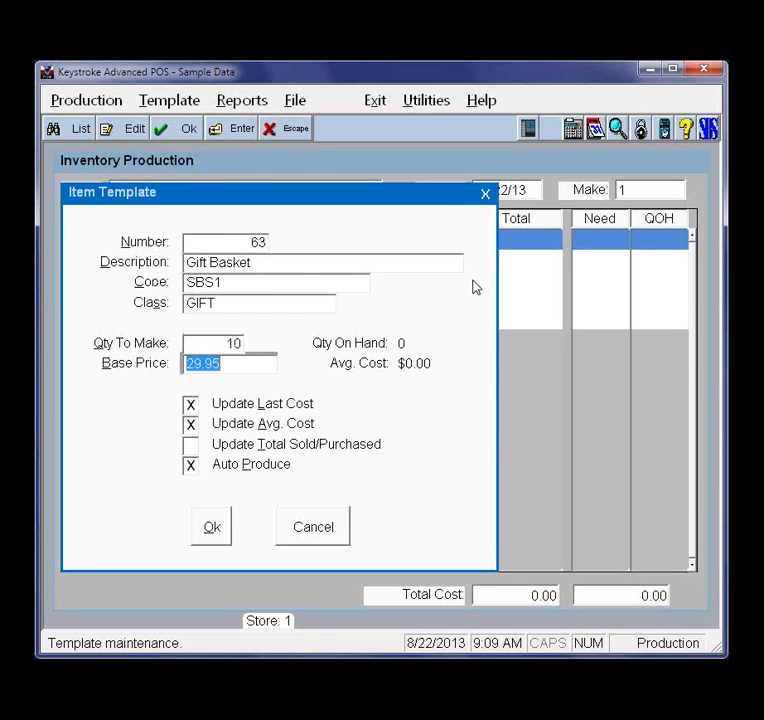
{"action": "key", "text": "Return"}
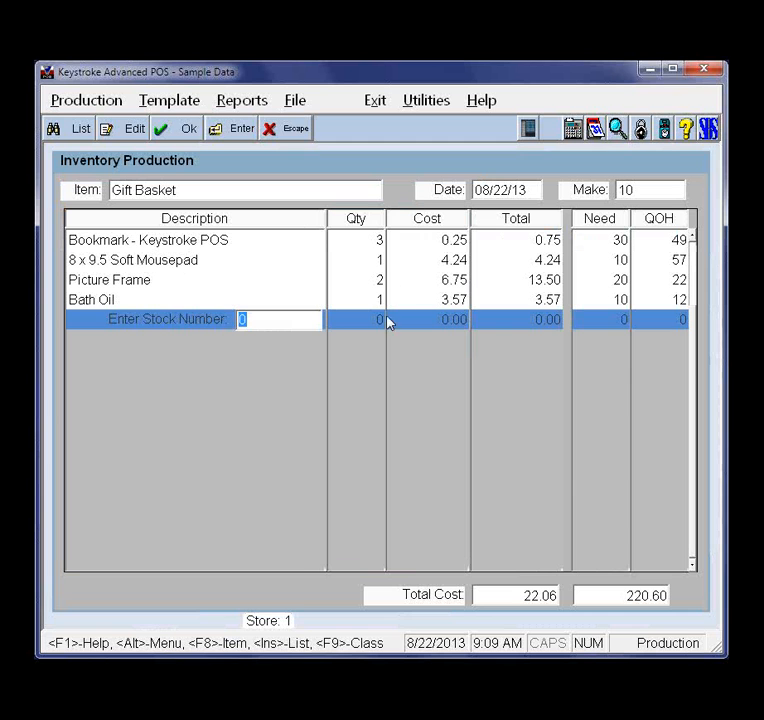
Examine the inventory record of the Bookmark component in the Gift Basket production, then close it
{"action": "key", "text": "Return"}
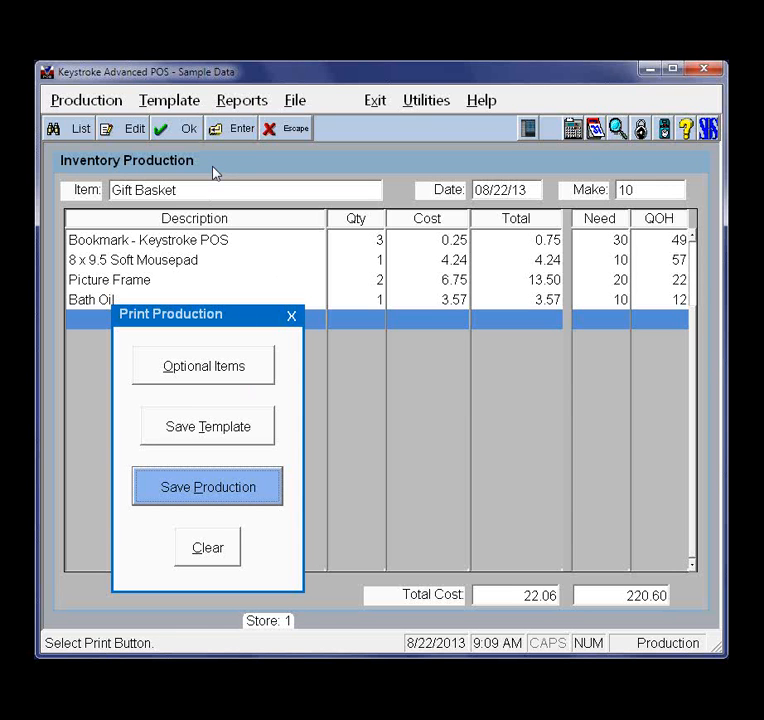
{"action": "key", "text": "Escape"}
{"action": "key", "text": "Up"}
{"action": "key", "text": "Up"}
{"action": "key", "text": "Up"}
{"action": "key", "text": "Up"}
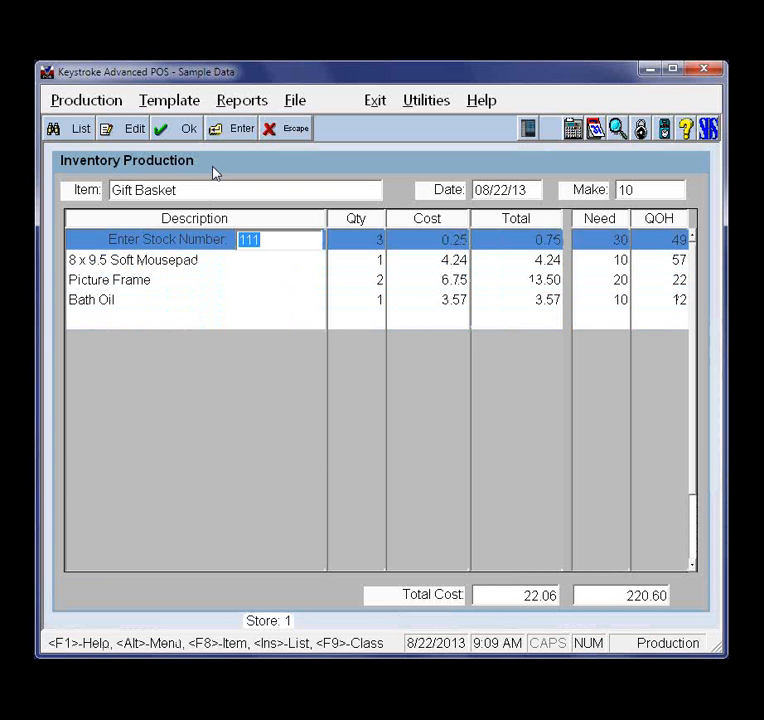
{"action": "key", "text": "Return"}
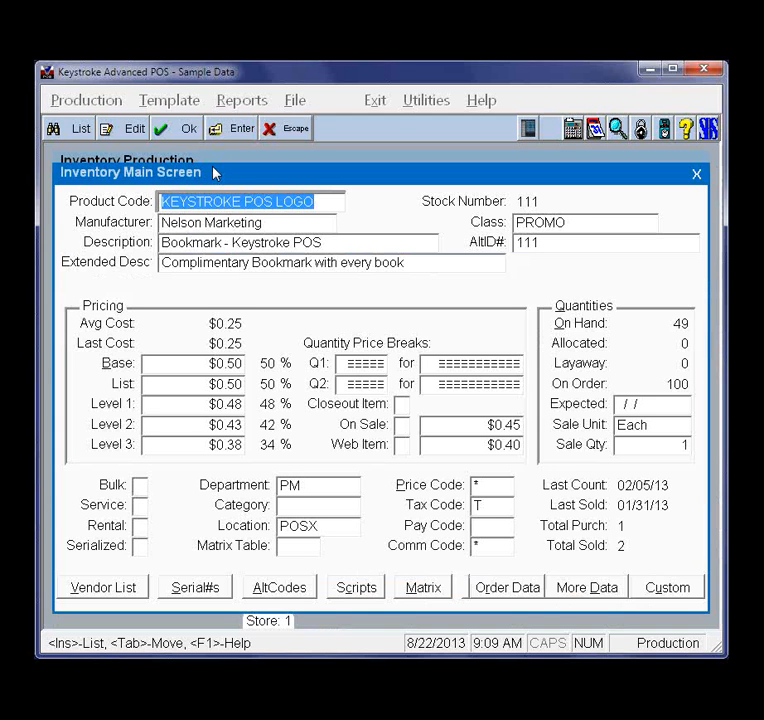
{"action": "key", "text": "Escape"}
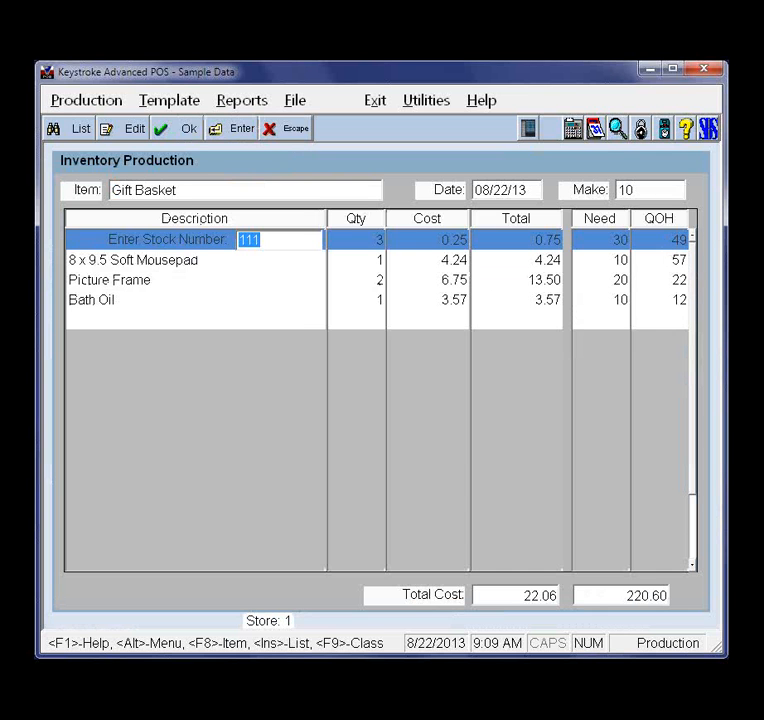
Save the Gift Basket production
{"action": "key", "text": "Escape"}
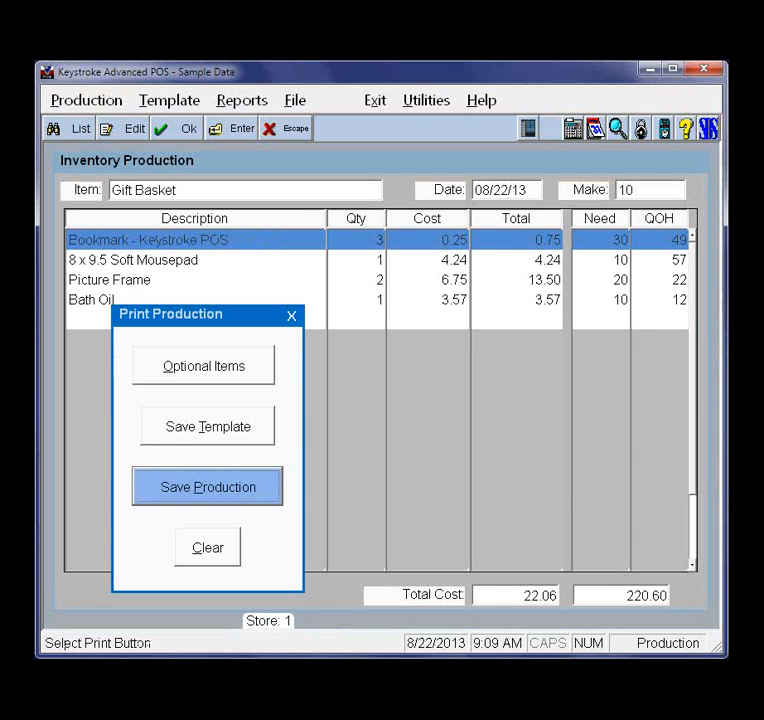
{"action": "key", "text": "Return"}
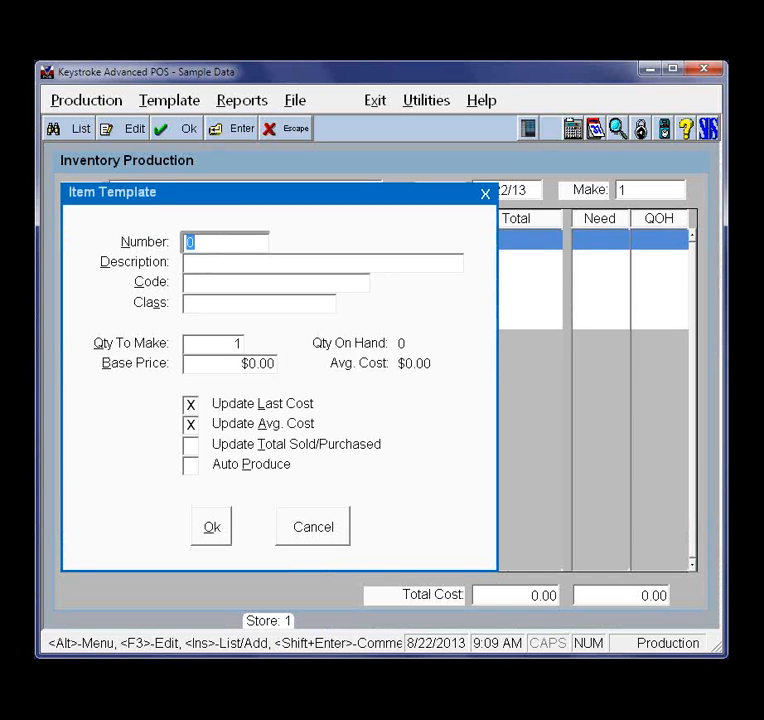
Reload the template for stock number 63 to check the Gift Basket's quantity on hand, average cost and component stock
{"action": "type", "text": "63"}
{"action": "key", "text": "Return"}
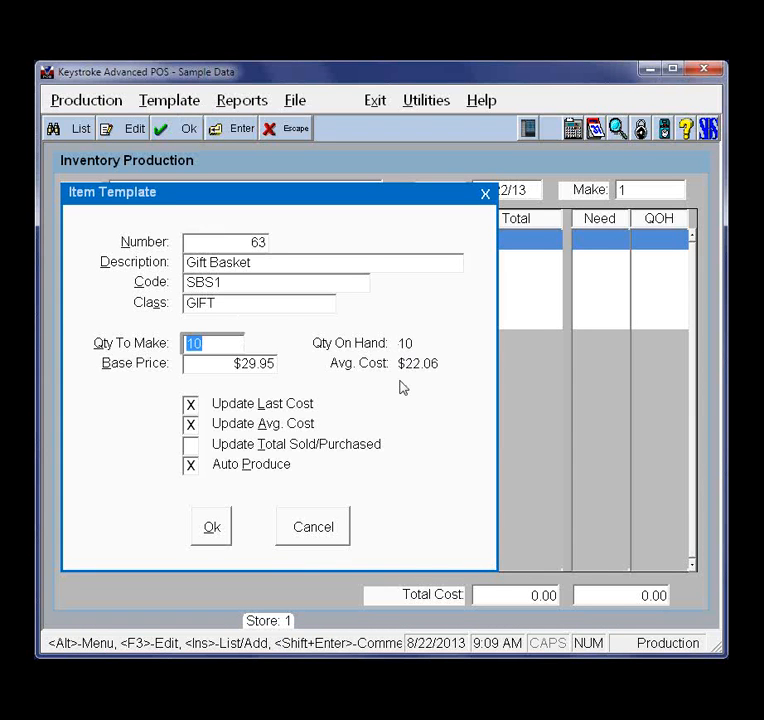
{"action": "key", "text": "Return"}
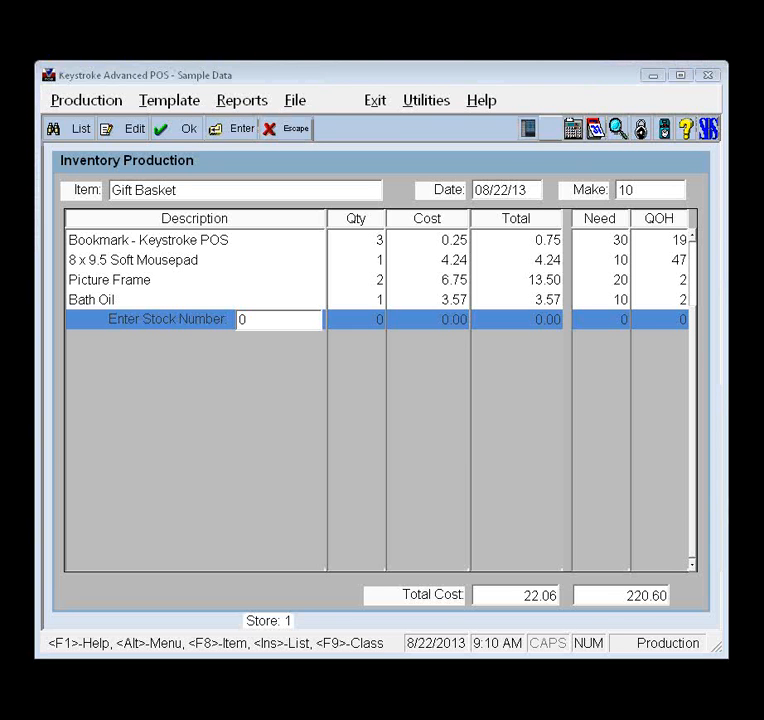
Switch to the PowerPoint slide show and go back to the Production Module slide
{"action": "key", "text": "alt+Tab"}
{"action": "key", "text": "Page_Up"}
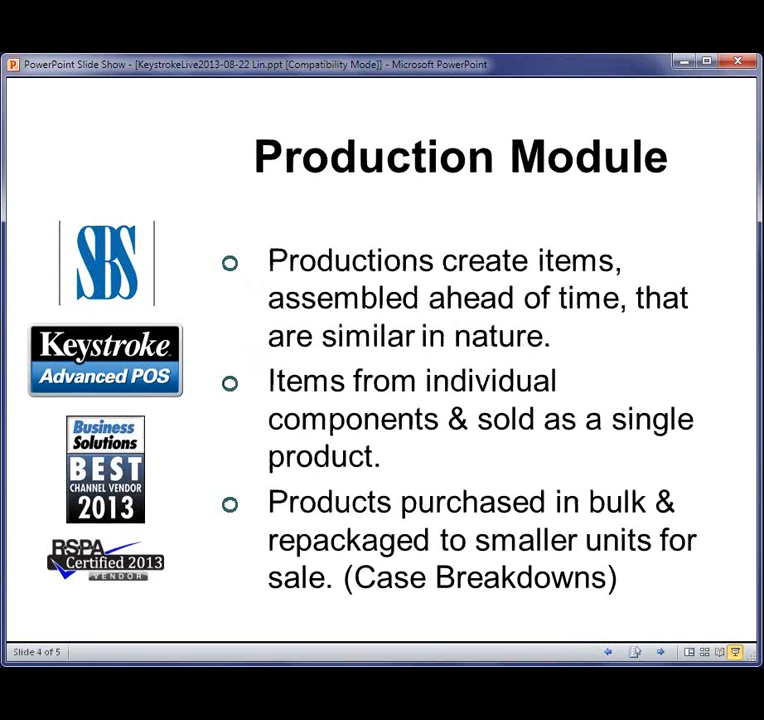
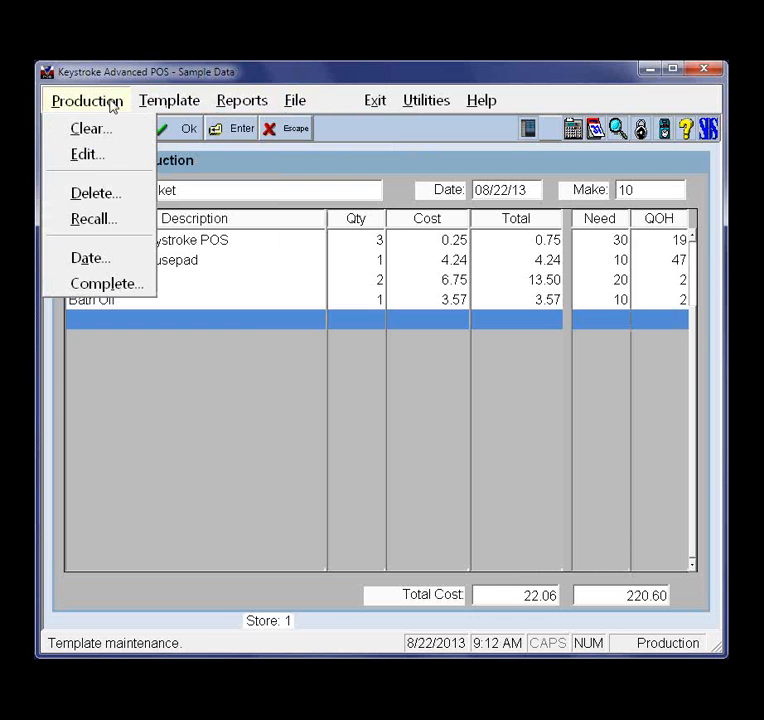
Clear the Gift Basket production and choose Clock - Keystroke Logo as the item to make, keeping a quantity of 1
{"action": "left_click", "coordinate": [104, 131]}
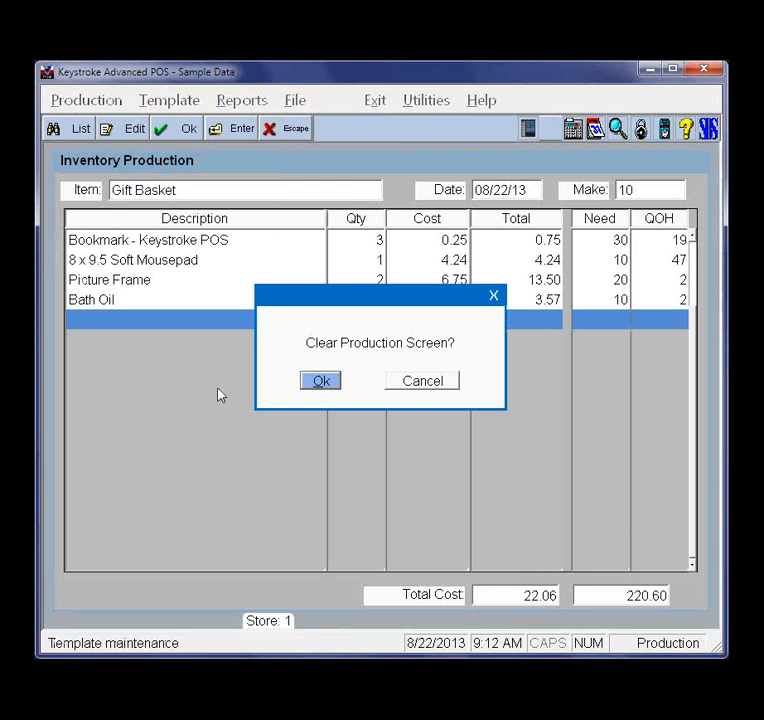
{"action": "left_click", "coordinate": [322, 384]}
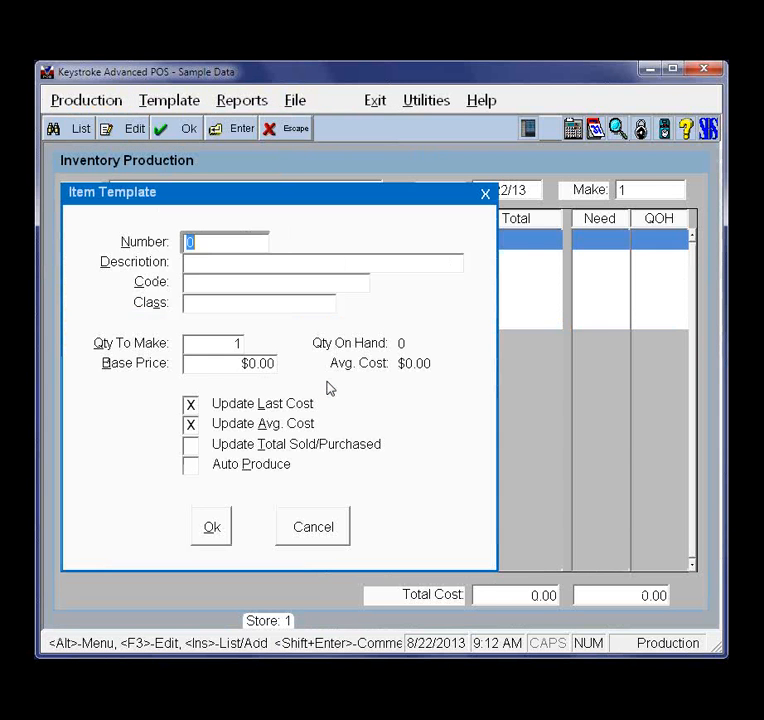
{"action": "double_click", "coordinate": [231, 249]}
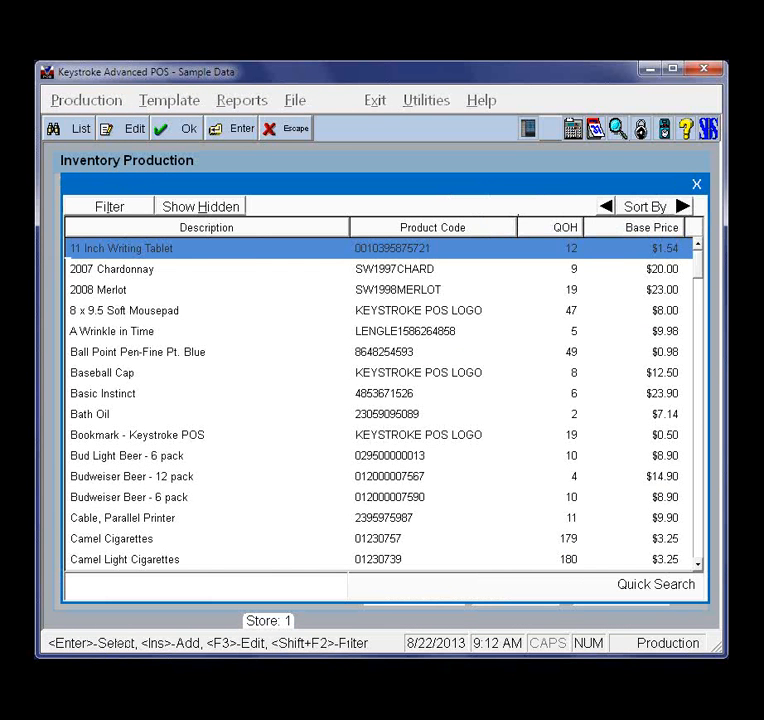
{"action": "key", "text": "Down"}
{"action": "key", "text": "Down"}
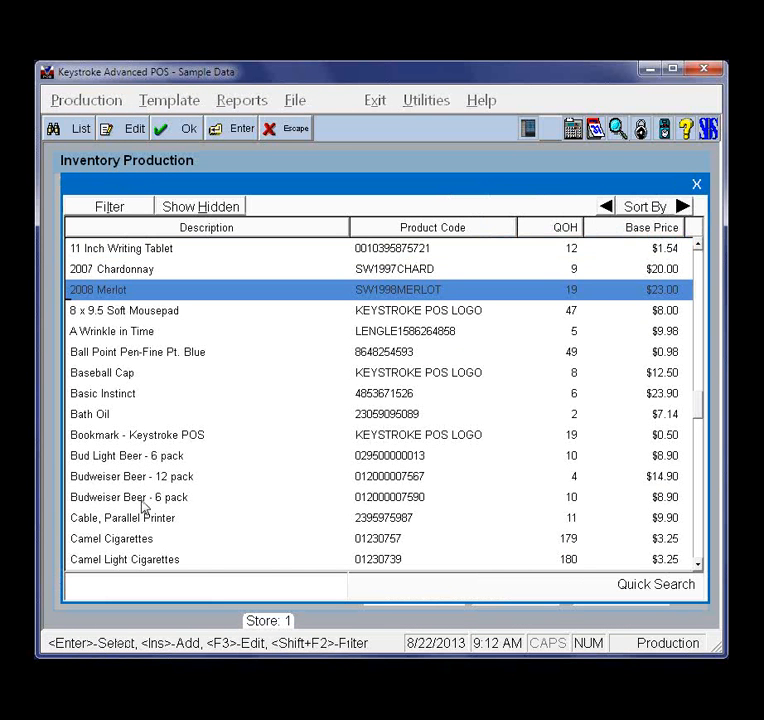
{"action": "key", "text": "Page_Down"}
{"action": "key", "text": "Down"}
{"action": "key", "text": "Down"}
{"action": "key", "text": "Down"}
{"action": "key", "text": "Down"}
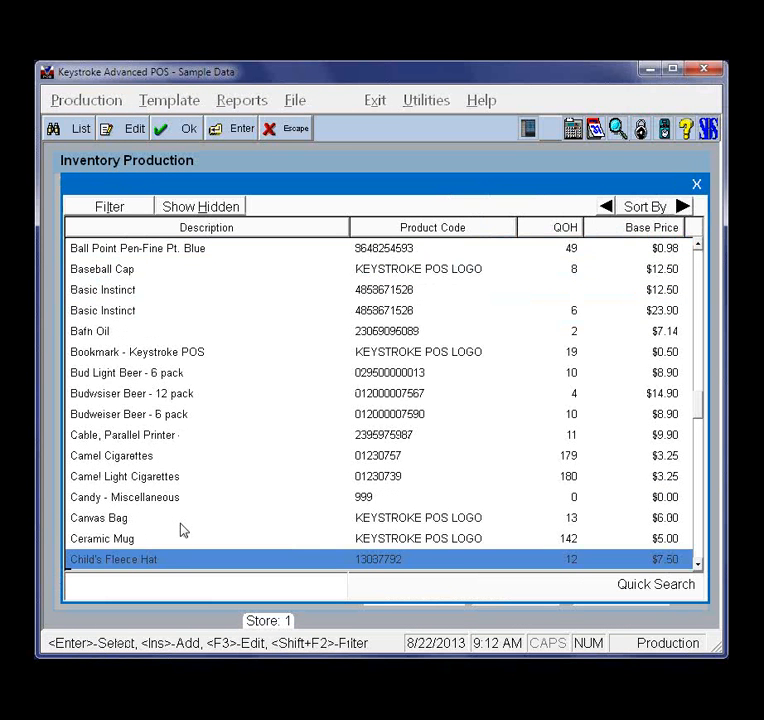
{"action": "key", "text": "Down"}
{"action": "key", "text": "Down"}
{"action": "key", "text": "Down"}
{"action": "key", "text": "Down"}
{"action": "double_click", "coordinate": [183, 540]}
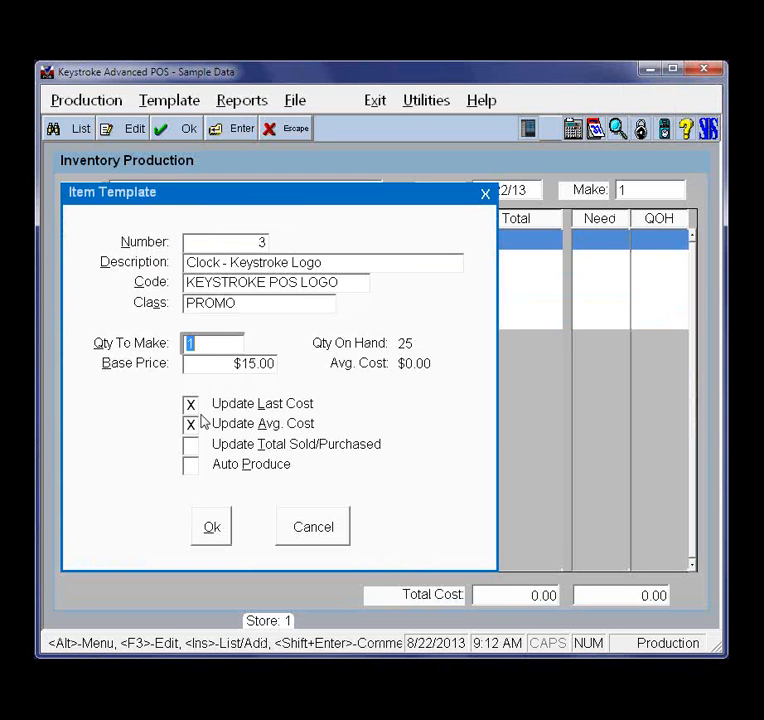
{"action": "left_click", "coordinate": [218, 527]}
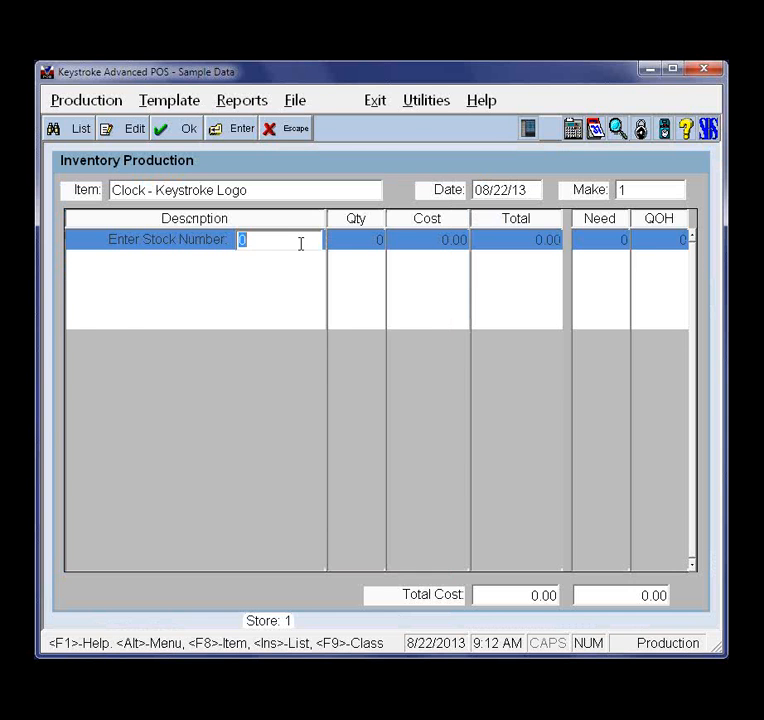
Add Basic Instinct as a component of the clock, then examine its inventory record and close it
{"action": "key", "text": "Insert"}
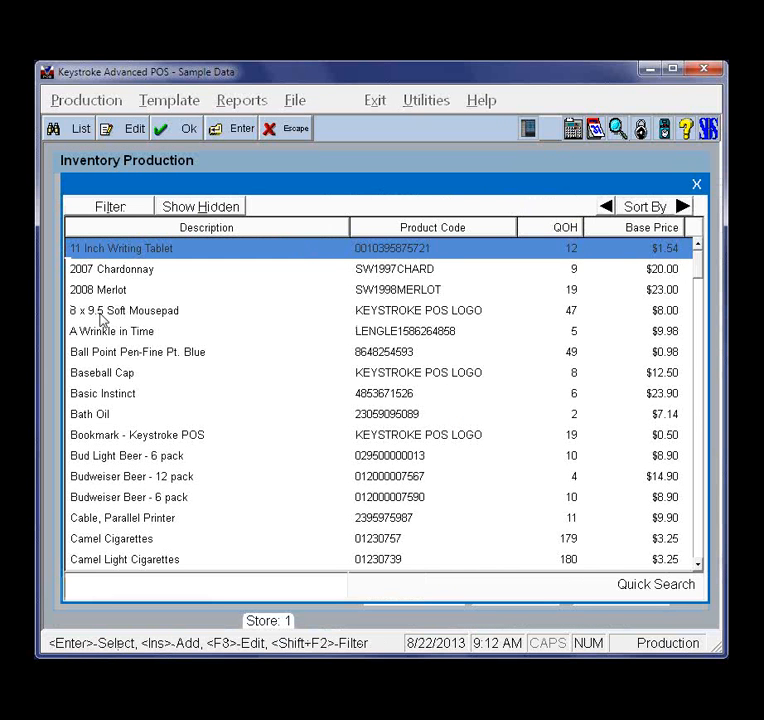
{"action": "left_click", "coordinate": [106, 394]}
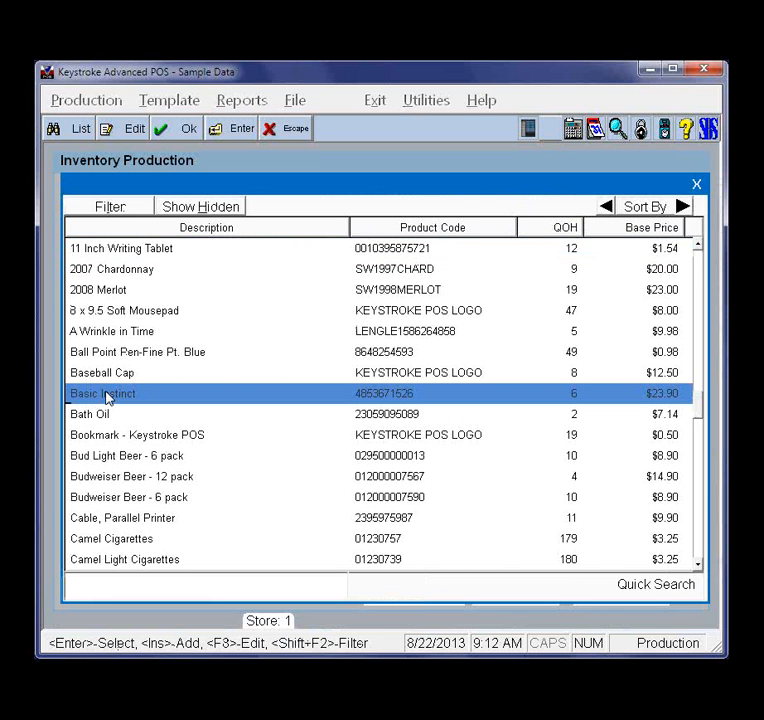
{"action": "double_click", "coordinate": [106, 394]}
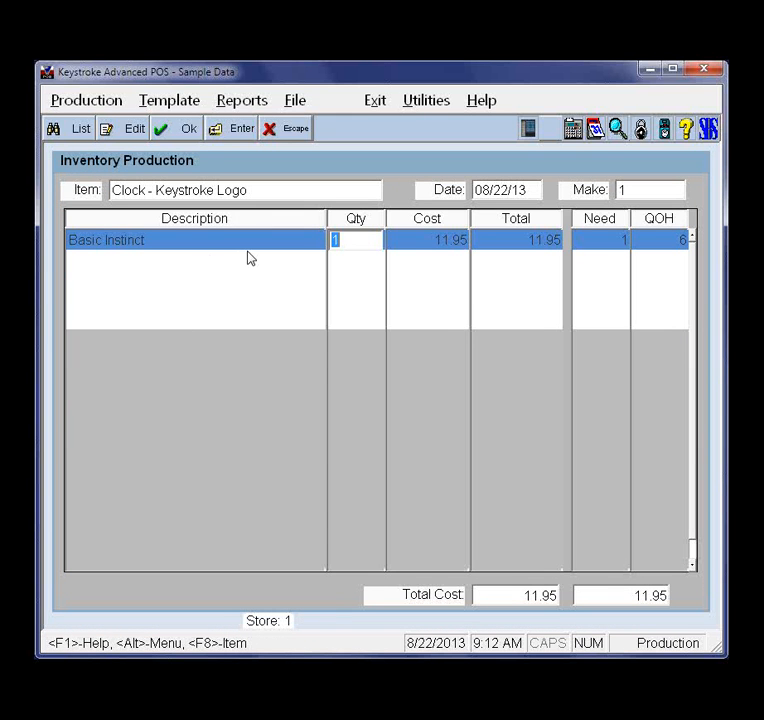
{"action": "key", "text": "F8"}
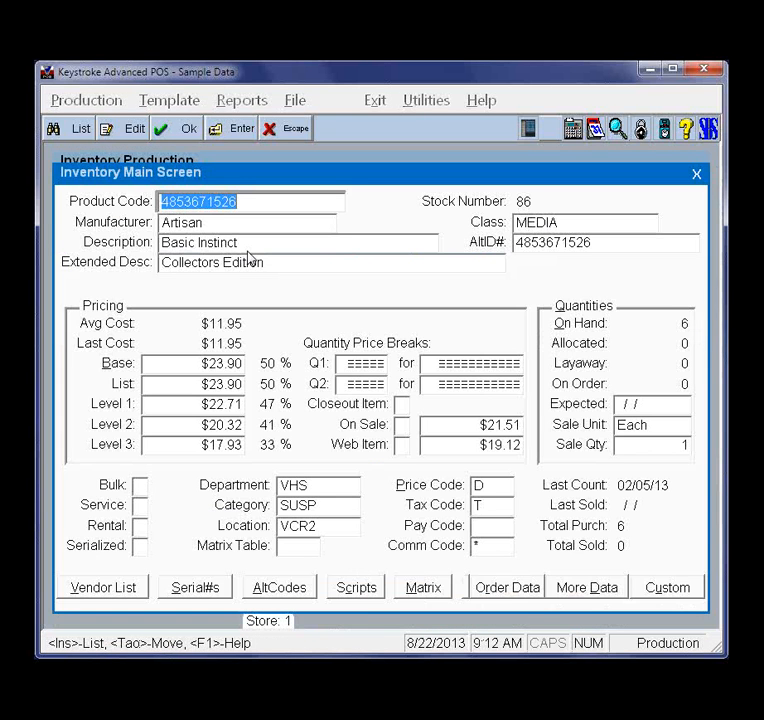
{"action": "key", "text": "Escape"}
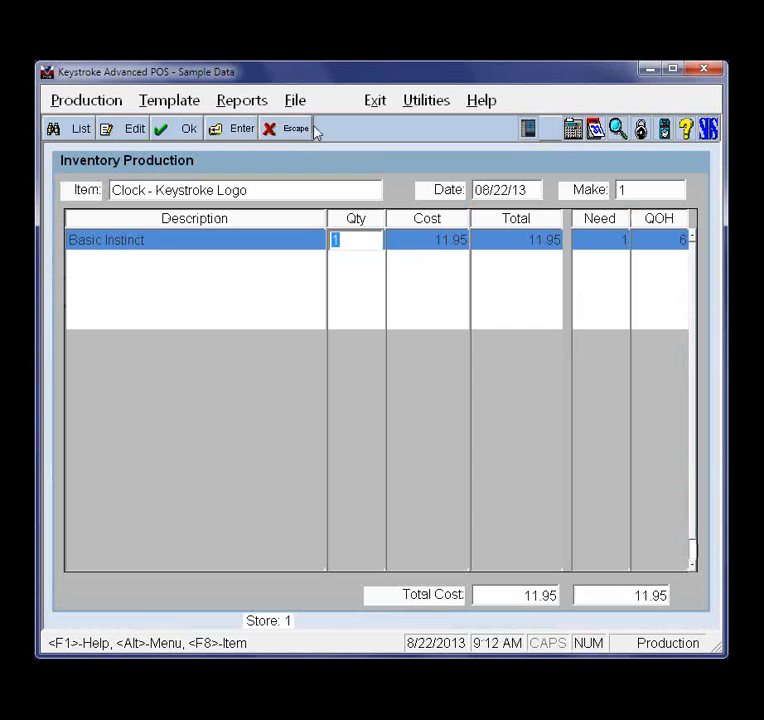
Clear the production screen and start a new template for Clock - Keystroke Logo with a quantity to make of 1
{"action": "left_click", "coordinate": [88, 100]}
{"action": "left_click", "coordinate": [90, 128]}
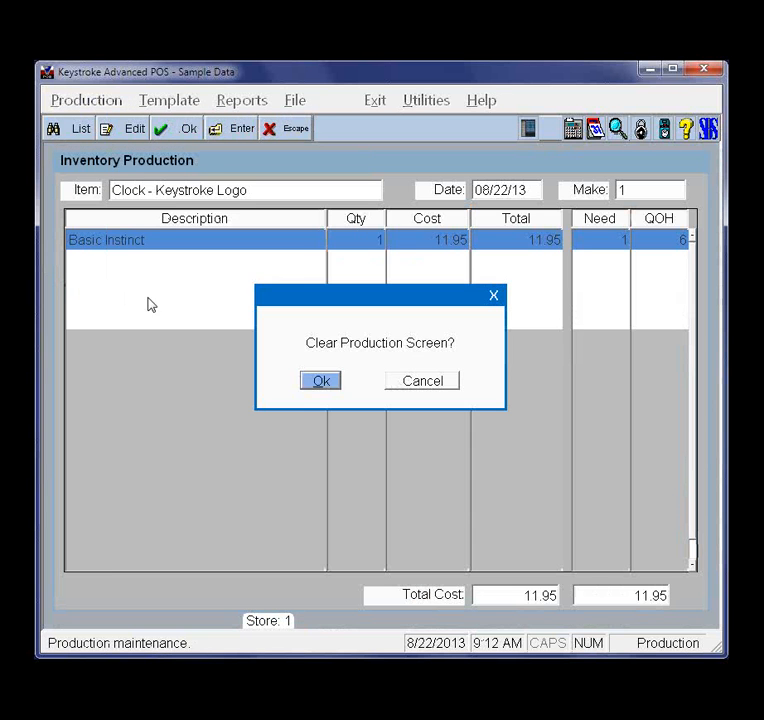
{"action": "left_click", "coordinate": [321, 382]}
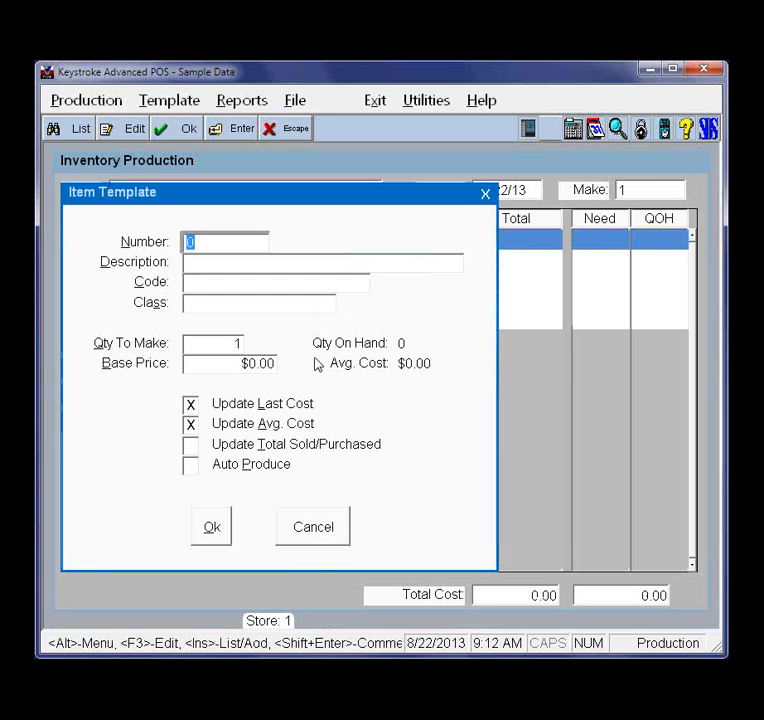
{"action": "key", "text": "Insert"}
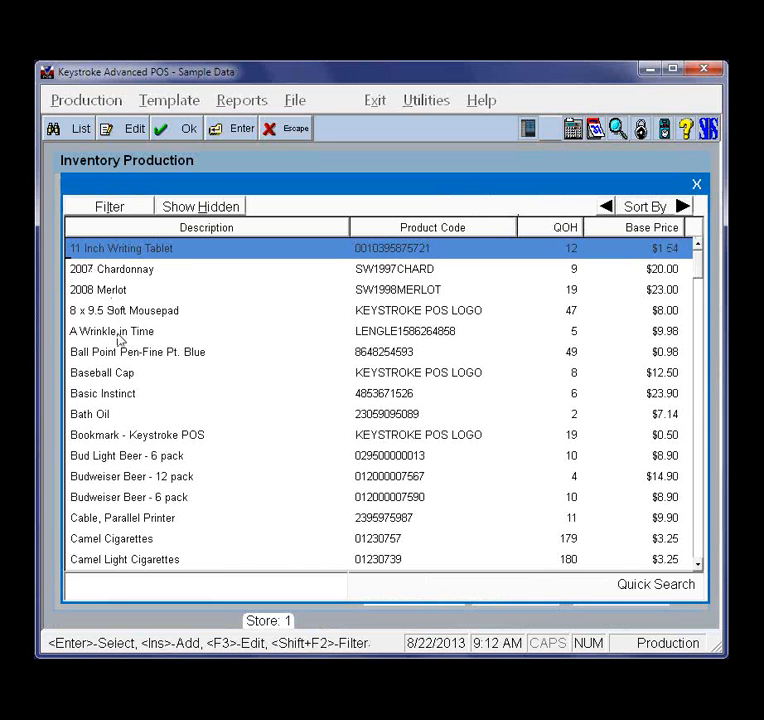
{"action": "key", "text": "Down"}
{"action": "key", "text": "Down"}
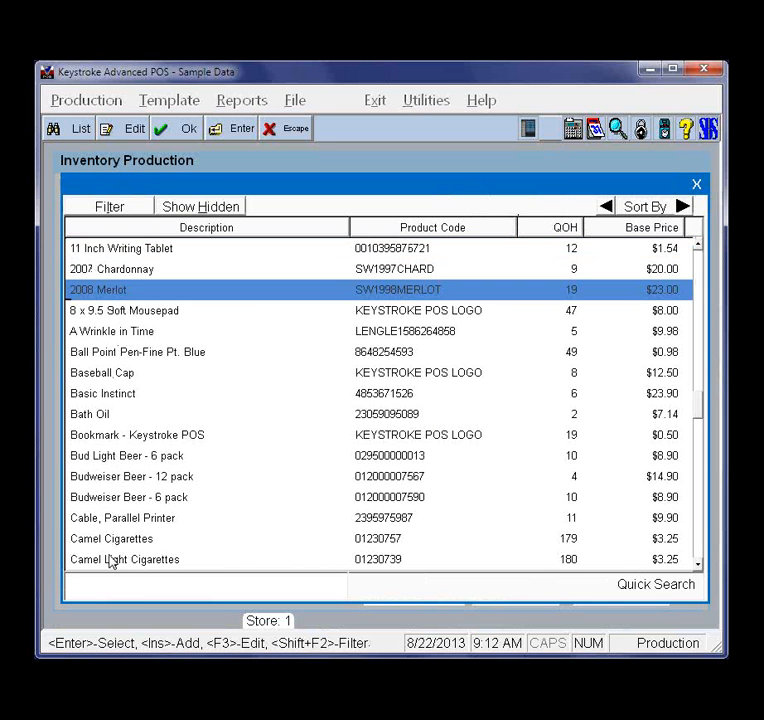
{"action": "key", "text": "Down"}
{"action": "key", "text": "Down"}
{"action": "key", "text": "Down"}
{"action": "key", "text": "Down"}
{"action": "key", "text": "Down"}
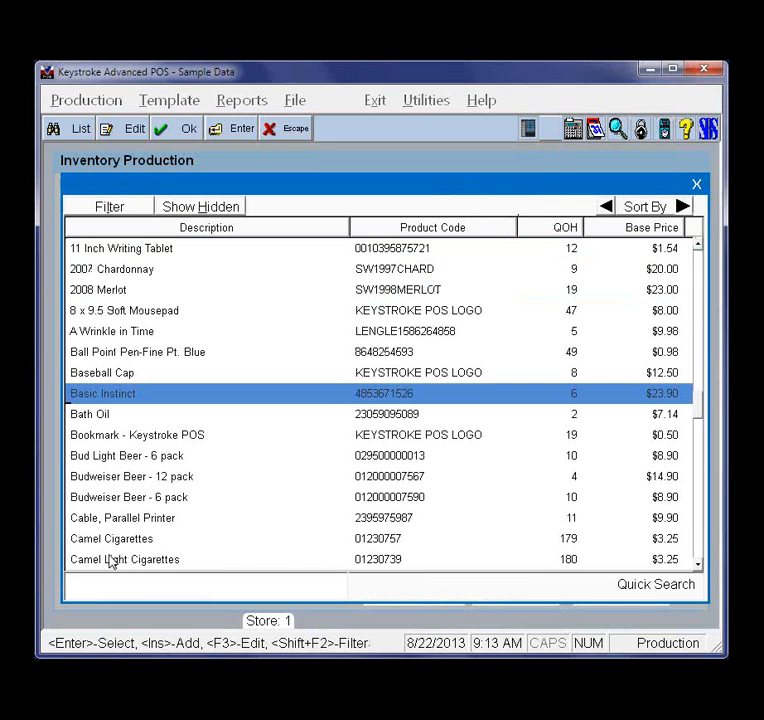
{"action": "key", "text": "Down"}
{"action": "key", "text": "Down"}
{"action": "key", "text": "Down"}
{"action": "key", "text": "Down"}
{"action": "key", "text": "Down"}
{"action": "key", "text": "Down"}
{"action": "key", "text": "Down"}
{"action": "key", "text": "Down"}
{"action": "key", "text": "Down"}
{"action": "key", "text": "Down"}
{"action": "key", "text": "Down"}
{"action": "key", "text": "Down"}
{"action": "key", "text": "Down"}
{"action": "key", "text": "Up"}
{"action": "key", "text": "Up"}
{"action": "key", "text": "Up"}
{"action": "key", "text": "Up"}
{"action": "key", "text": "Up"}
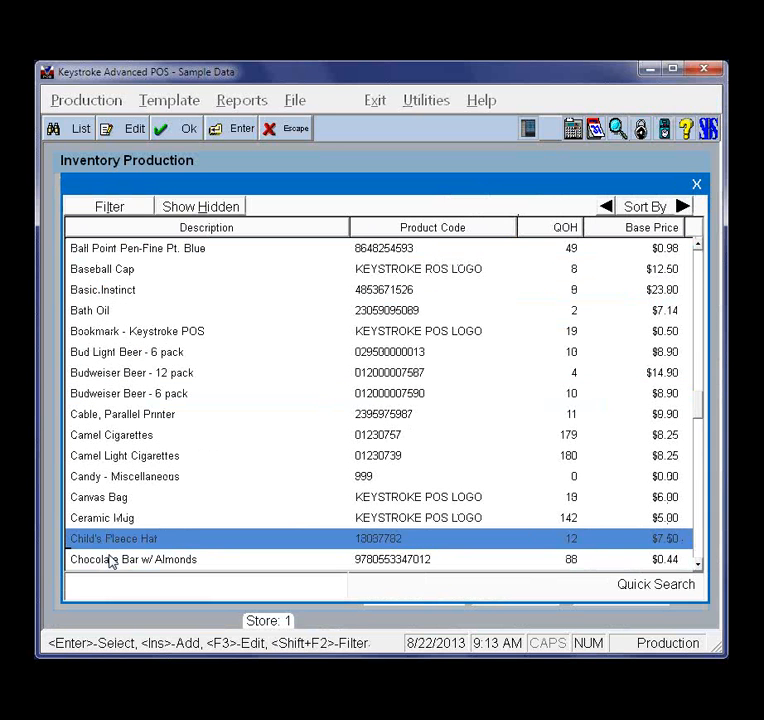
{"action": "key", "text": "Down"}
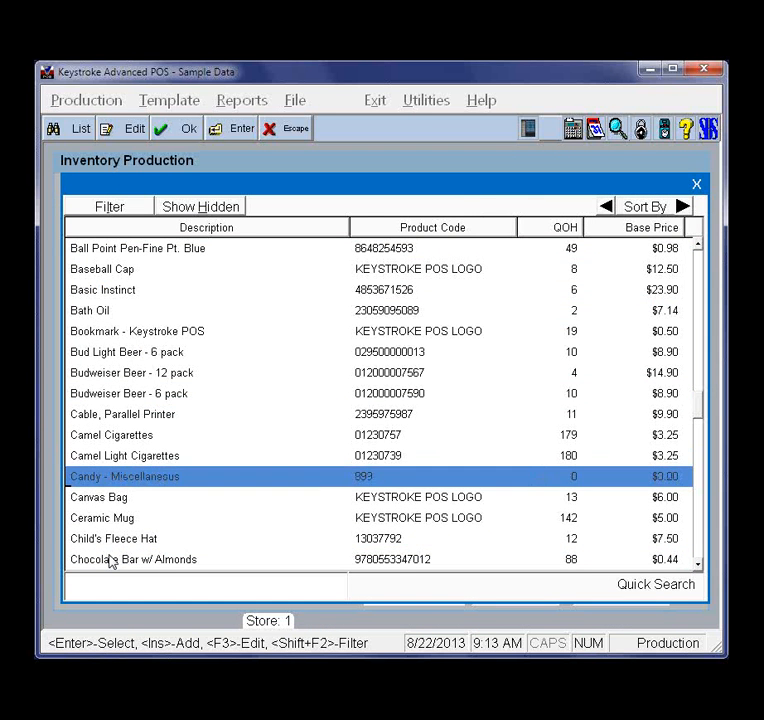
{"action": "key", "text": "Down"}
{"action": "key", "text": "Down"}
{"action": "key", "text": "Down"}
{"action": "key", "text": "Down"}
{"action": "key", "text": "Down"}
{"action": "key", "text": "Down"}
{"action": "key", "text": "Down"}
{"action": "double_click", "coordinate": [151, 540]}
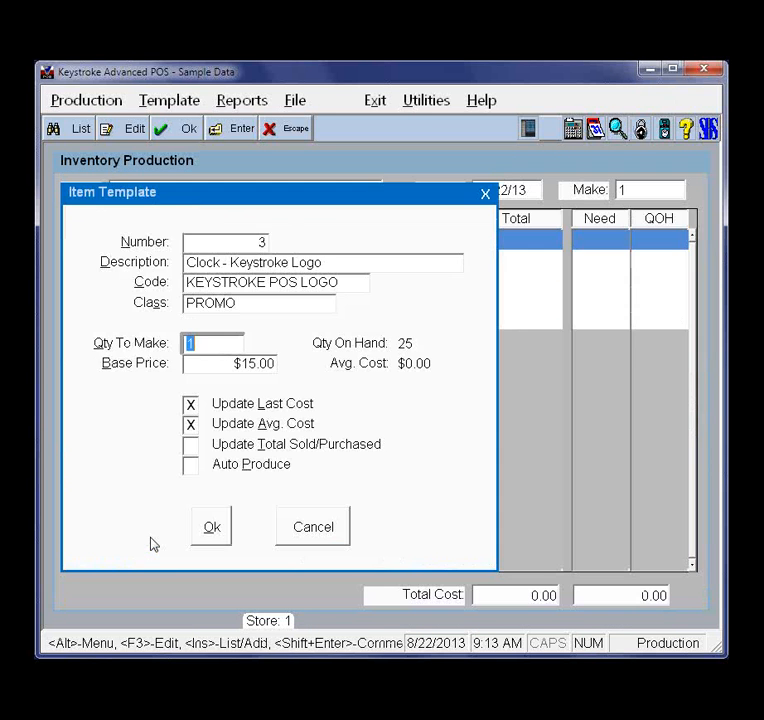
{"action": "left_click", "coordinate": [218, 528]}
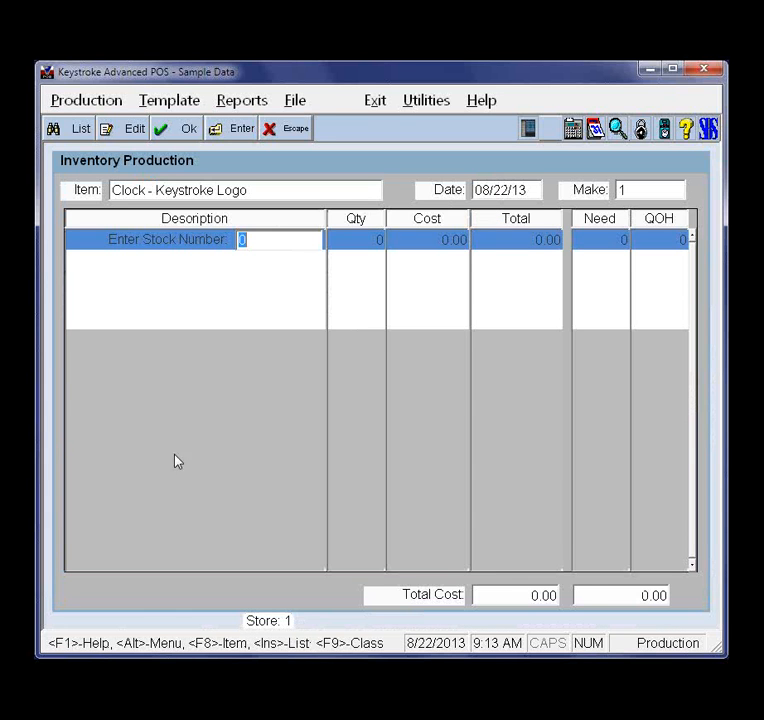
{"action": "left_click", "coordinate": [97, 106]}
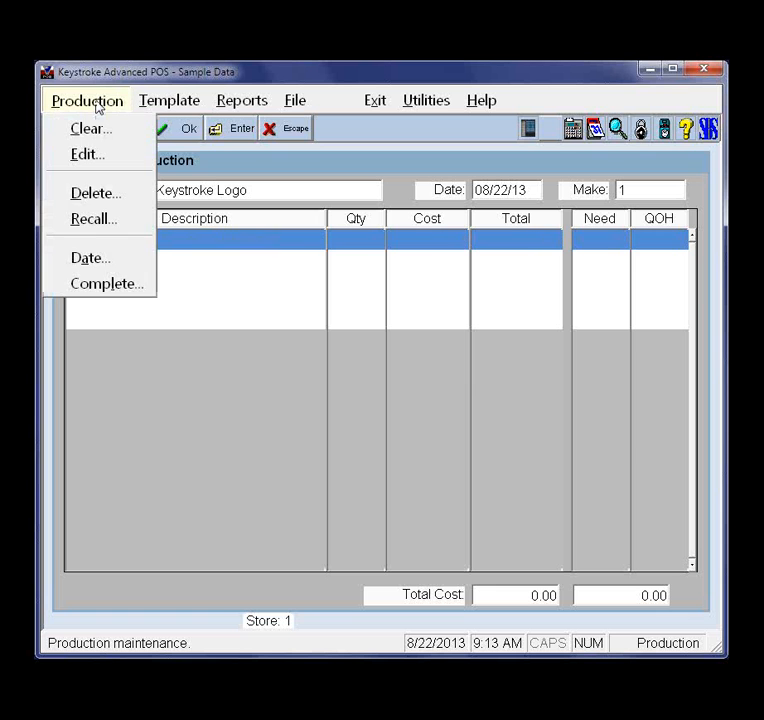
{"action": "mouse_move", "coordinate": [168, 107]}
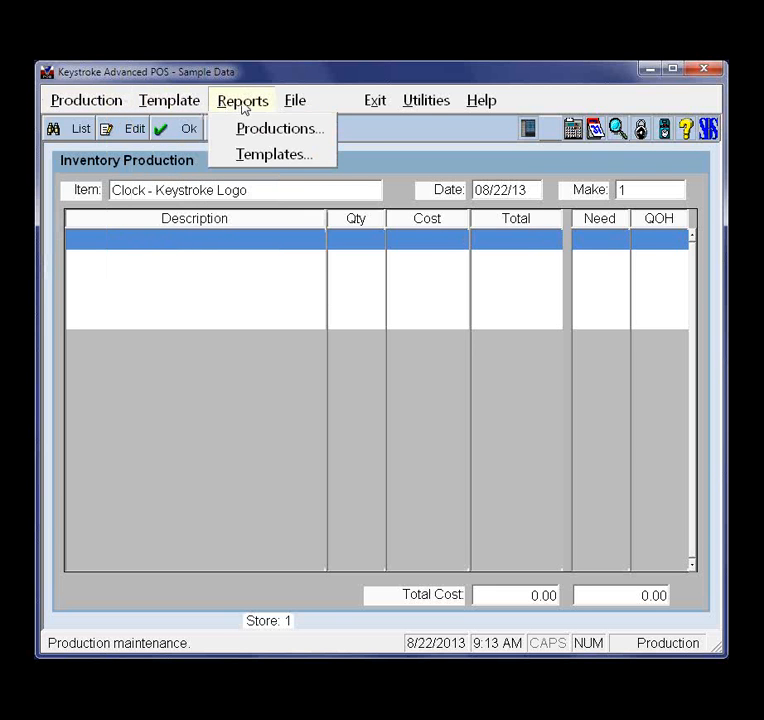
{"action": "mouse_move", "coordinate": [296, 107]}
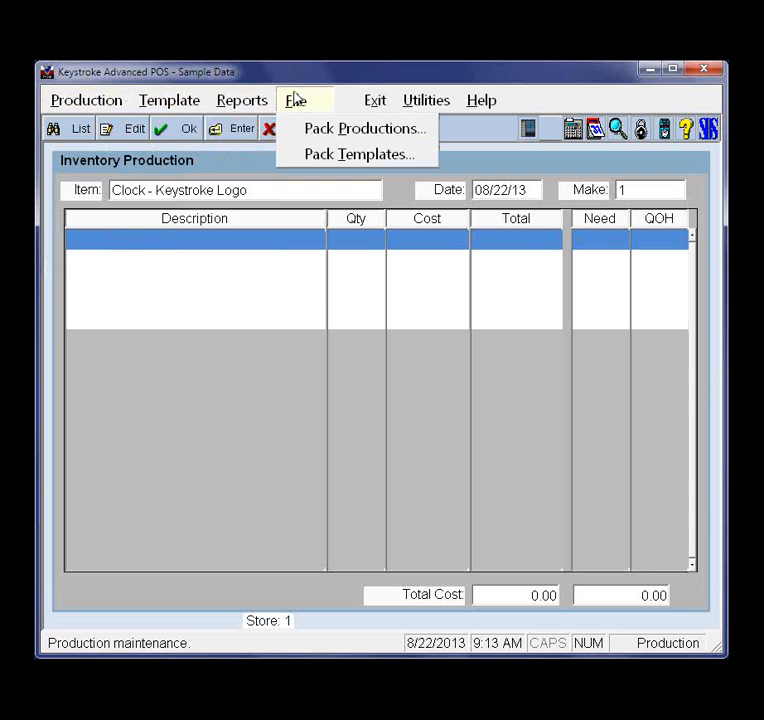
{"action": "mouse_move", "coordinate": [242, 101]}
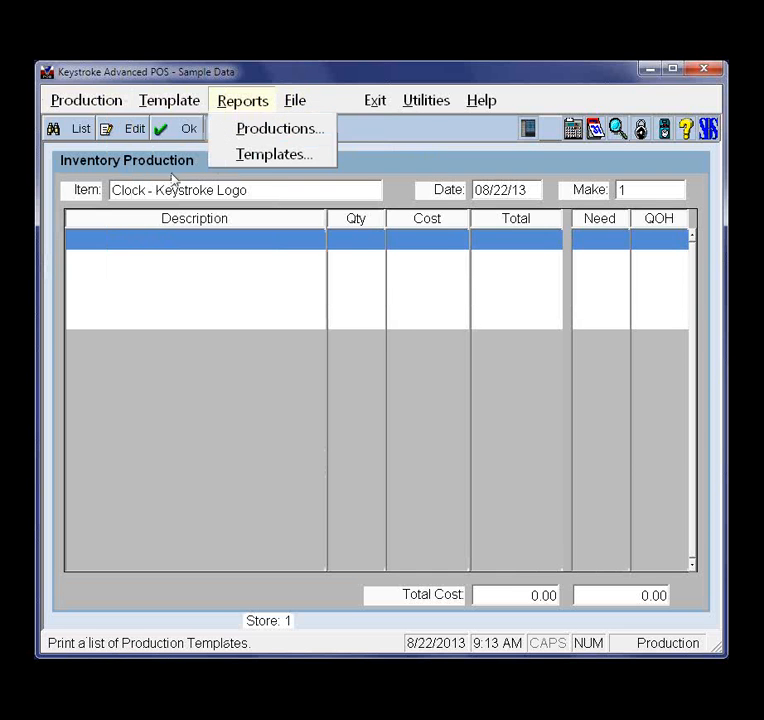
Add the 11 Inch Writing Tablet as a component of the clock production
{"action": "left_click", "coordinate": [205, 233]}
{"action": "key", "text": "Insert"}
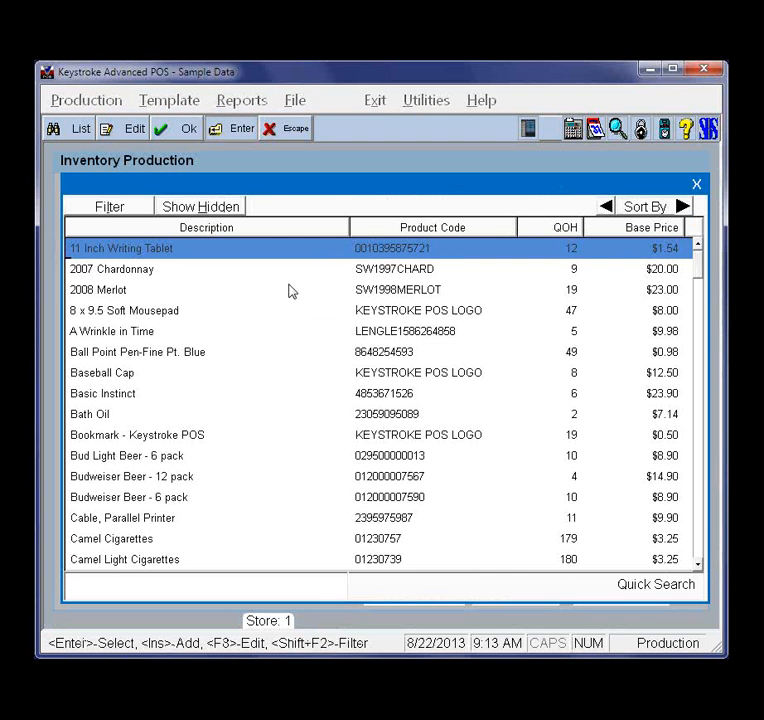
{"action": "double_click", "coordinate": [126, 251]}
Add Ball Point Pen-Fine Pt. Blue as an optional item of the clock production and save the production
{"action": "key", "text": "F10"}
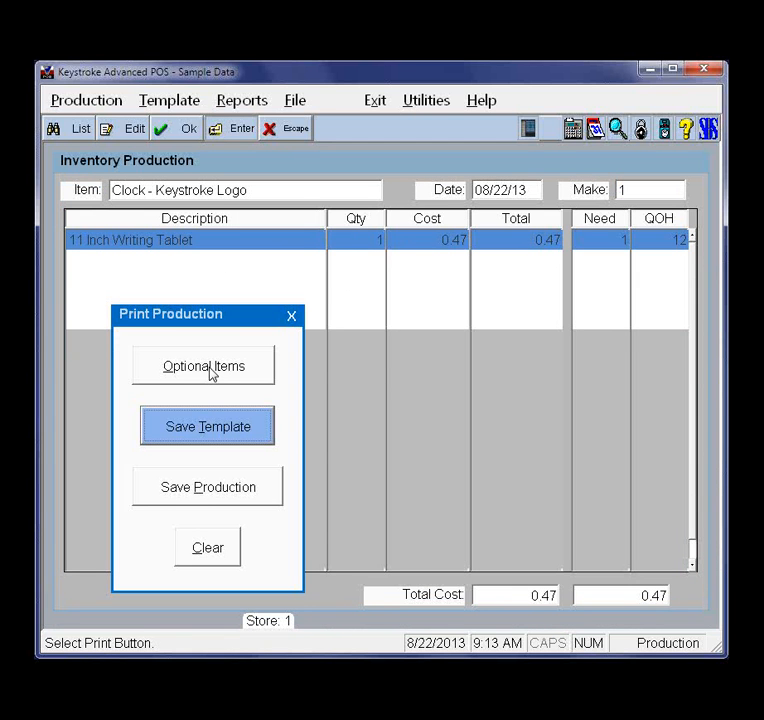
{"action": "left_click", "coordinate": [210, 370]}
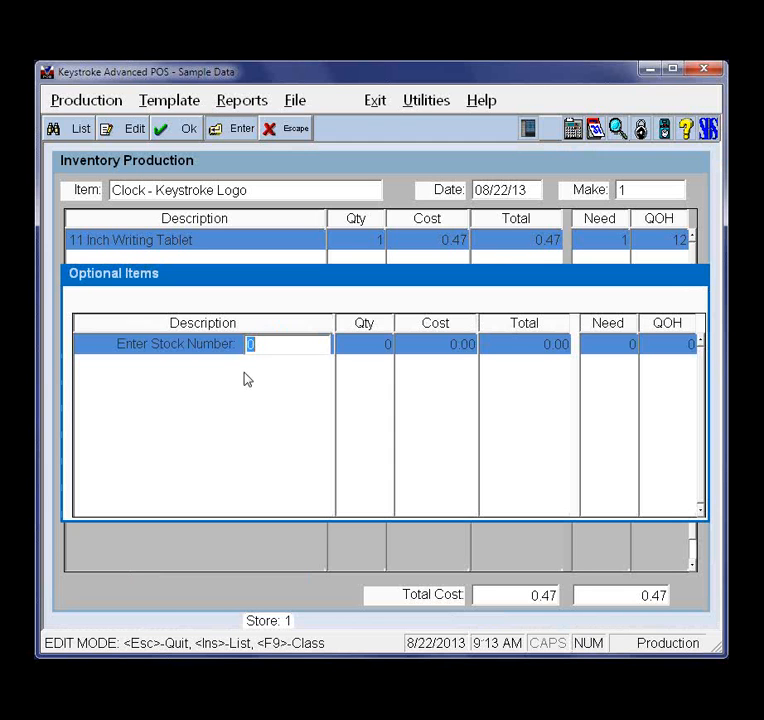
{"action": "key", "text": "Escape"}
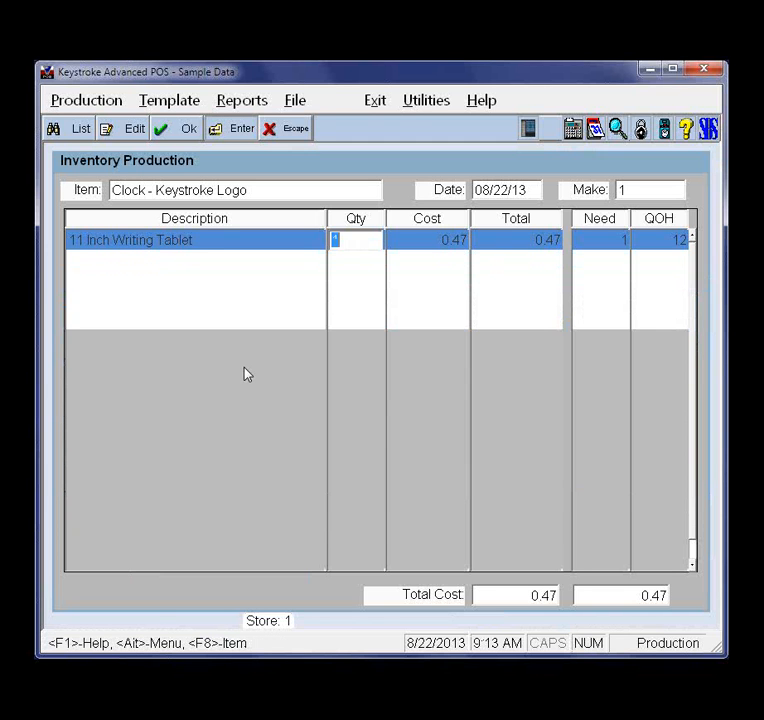
{"action": "key", "text": "Escape"}
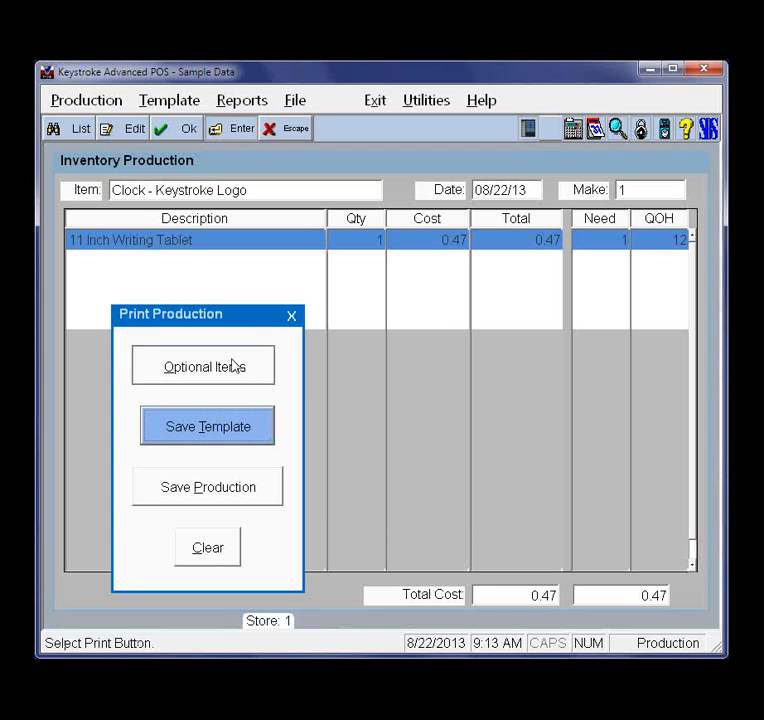
{"action": "left_click", "coordinate": [233, 366]}
{"action": "key", "text": "Insert"}
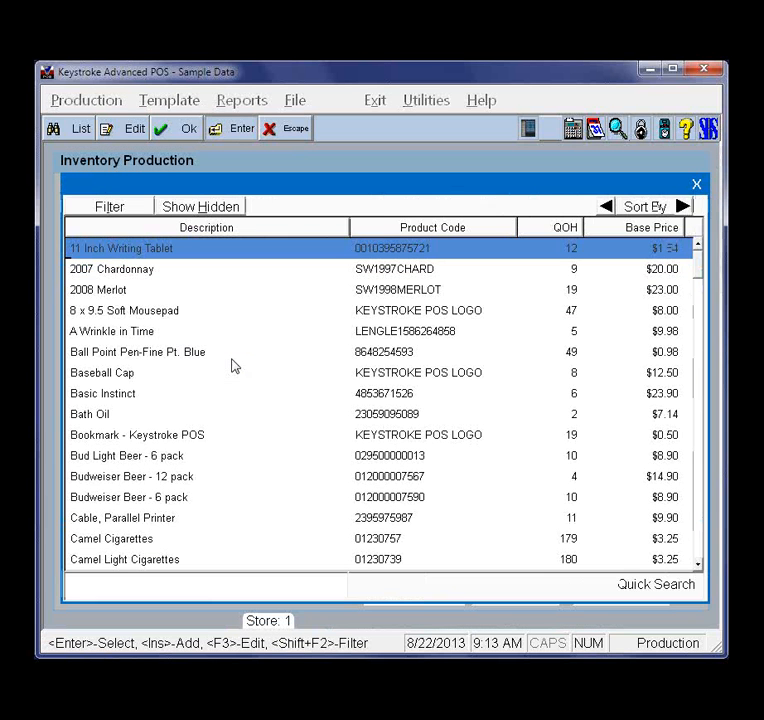
{"action": "double_click", "coordinate": [115, 353]}
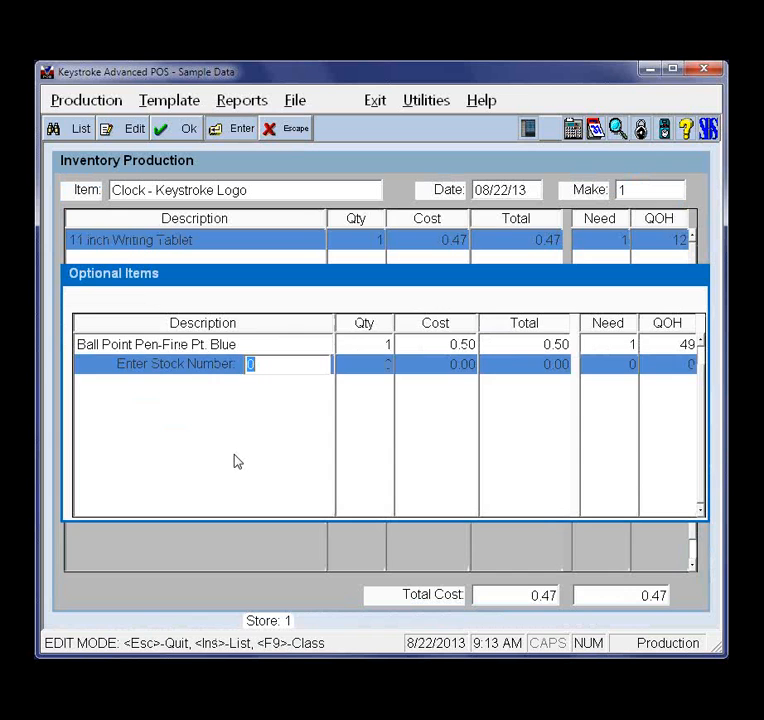
{"action": "key", "text": "Escape"}
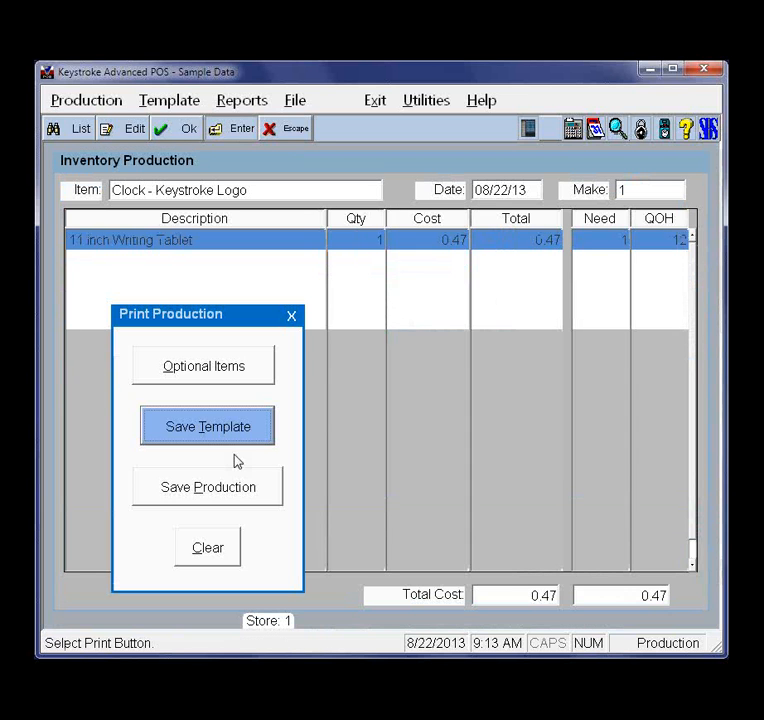
{"action": "left_click", "coordinate": [234, 492]}
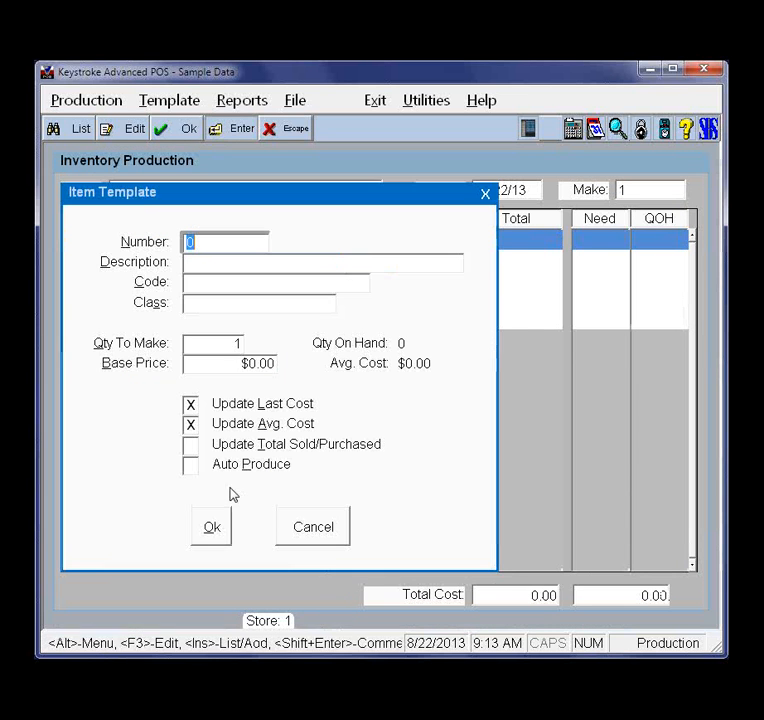
Open the production template list sorted by stock number, examine the saved templates and close the list
{"action": "left_click", "coordinate": [203, 102]}
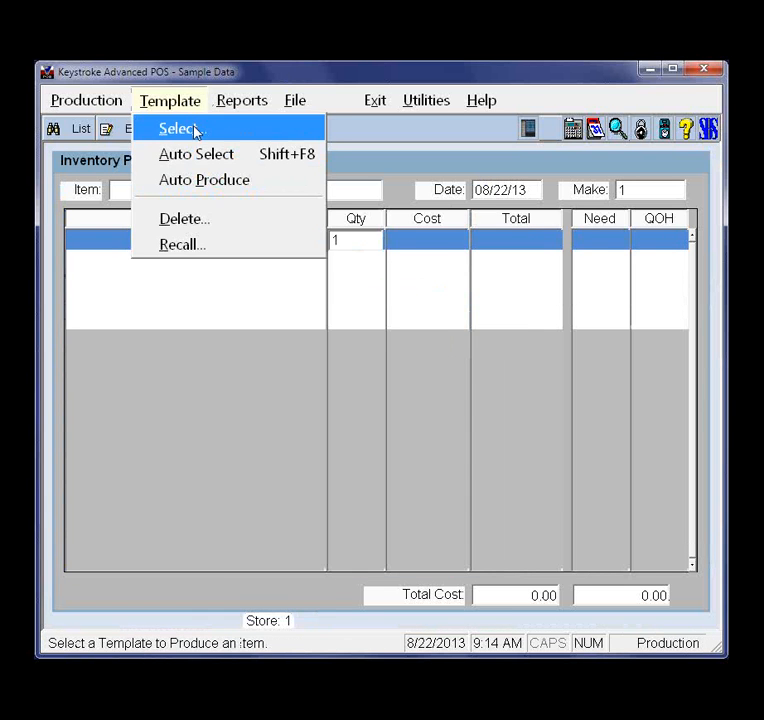
{"action": "left_click", "coordinate": [195, 131]}
{"action": "left_click", "coordinate": [285, 278]}
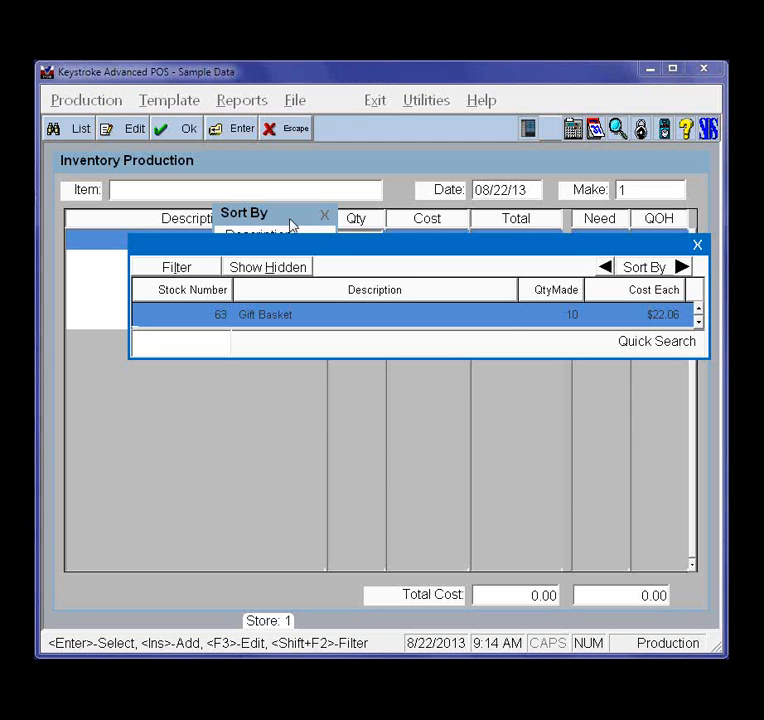
{"action": "left_click", "coordinate": [697, 244]}
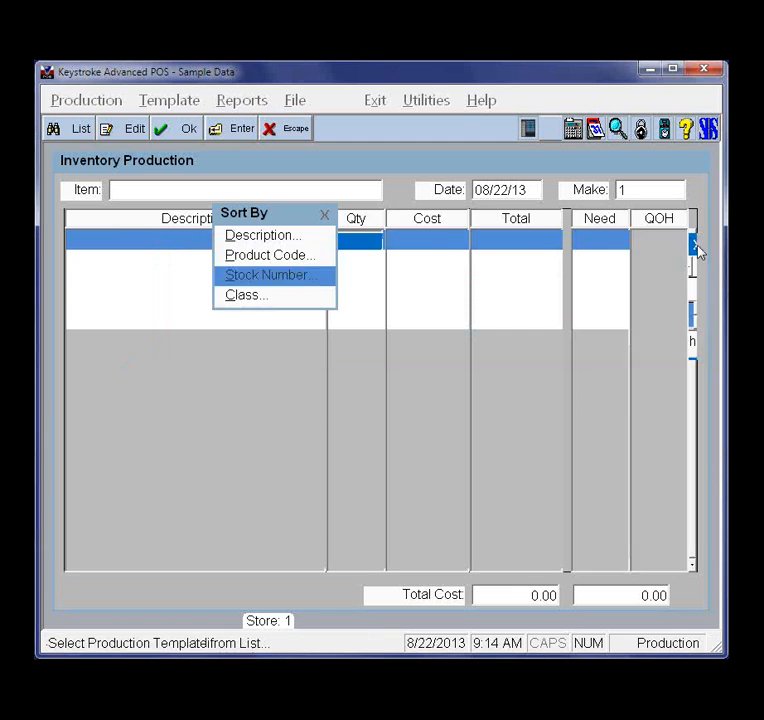
{"action": "key", "text": "Return"}
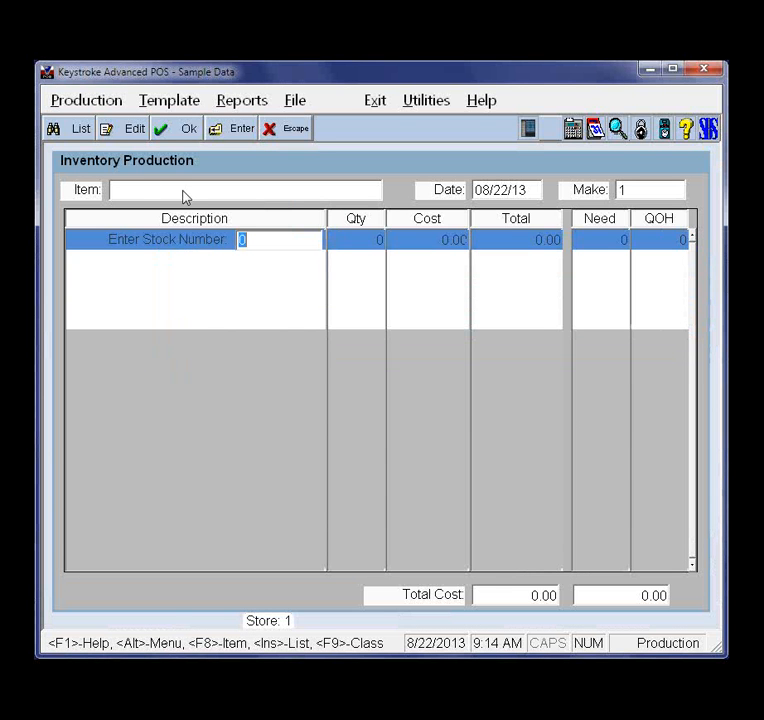
Clear the production screen and start a new template for Clock - Keystroke Logo with a quantity to make of 1
{"action": "left_click", "coordinate": [66, 104]}
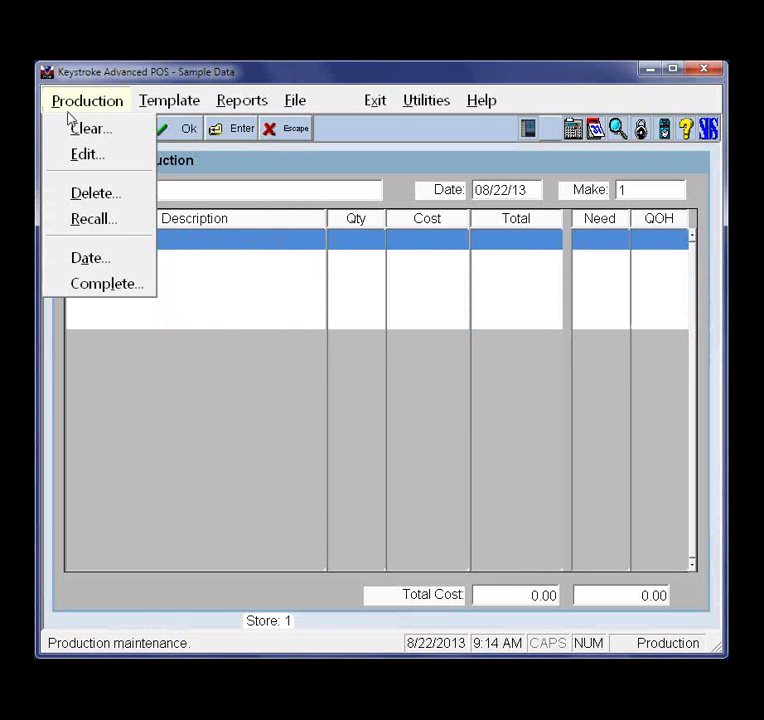
{"action": "left_click", "coordinate": [91, 131]}
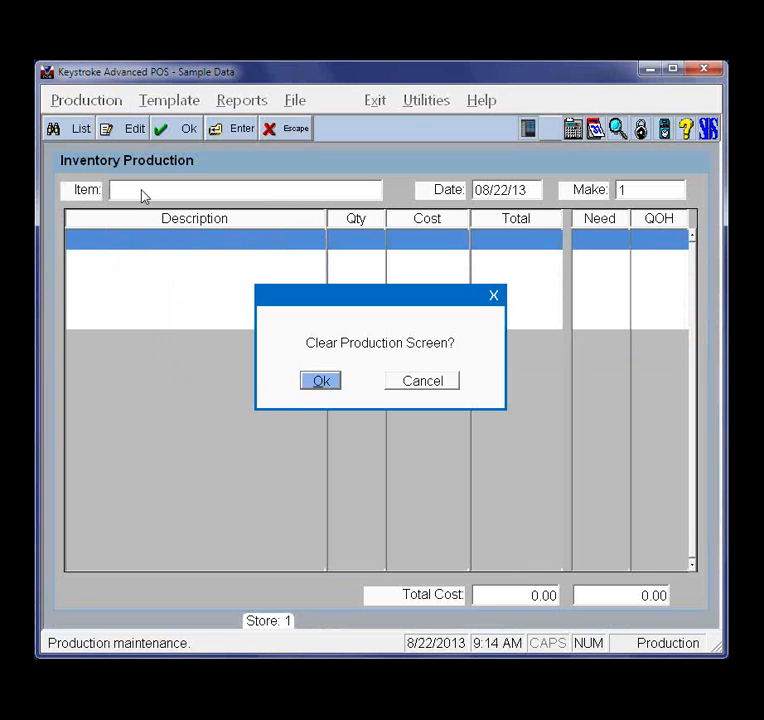
{"action": "left_click", "coordinate": [321, 381]}
{"action": "key", "text": "Insert"}
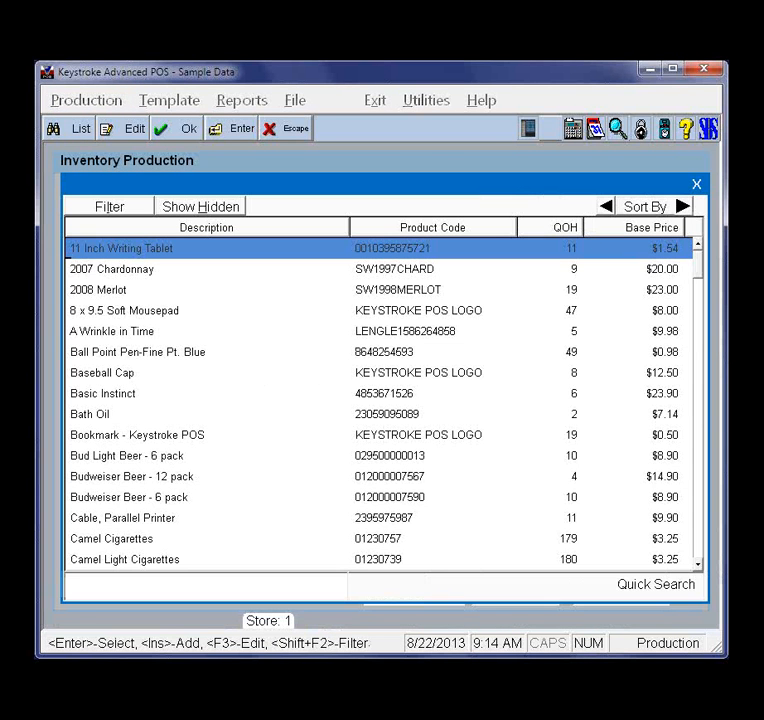
{"action": "type", "text": "c"}
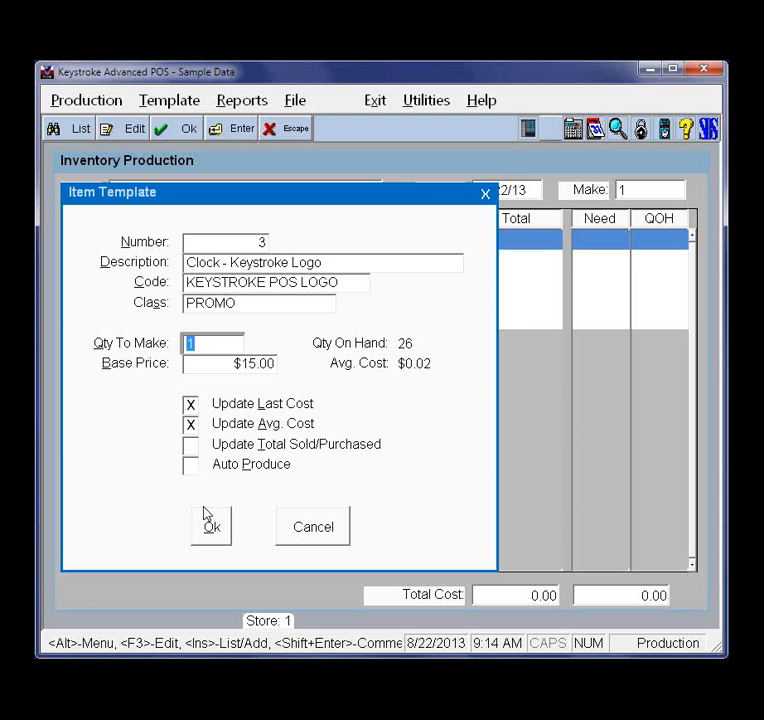
{"action": "left_click", "coordinate": [205, 514]}
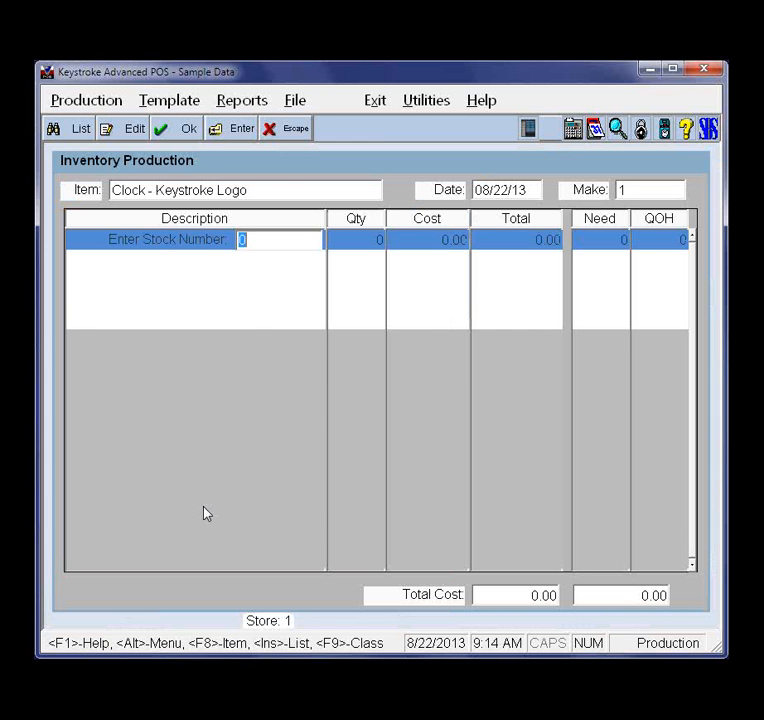
Add one Basic Instinct as a component of the clock, save it as a template and clear the production
{"action": "key", "text": "Insert"}
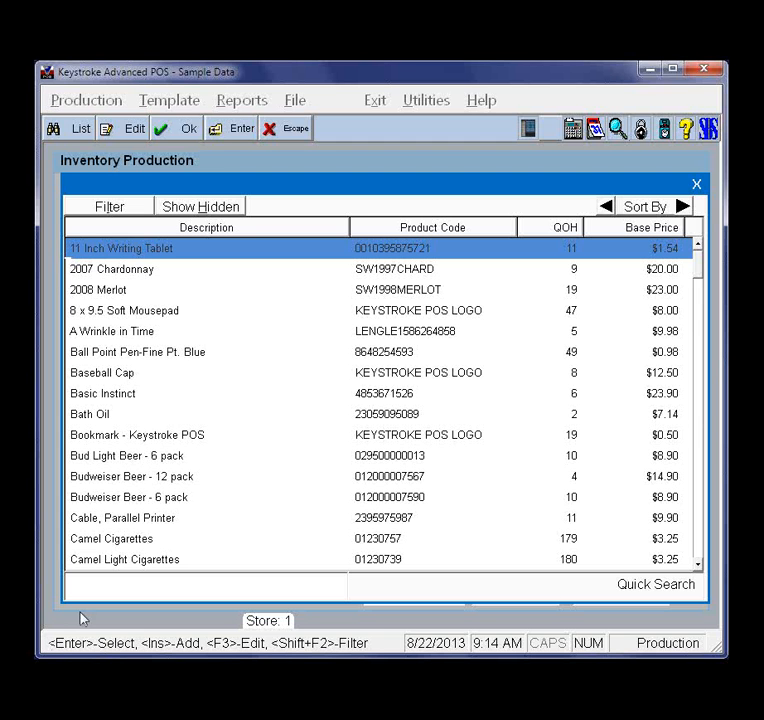
{"action": "double_click", "coordinate": [106, 397]}
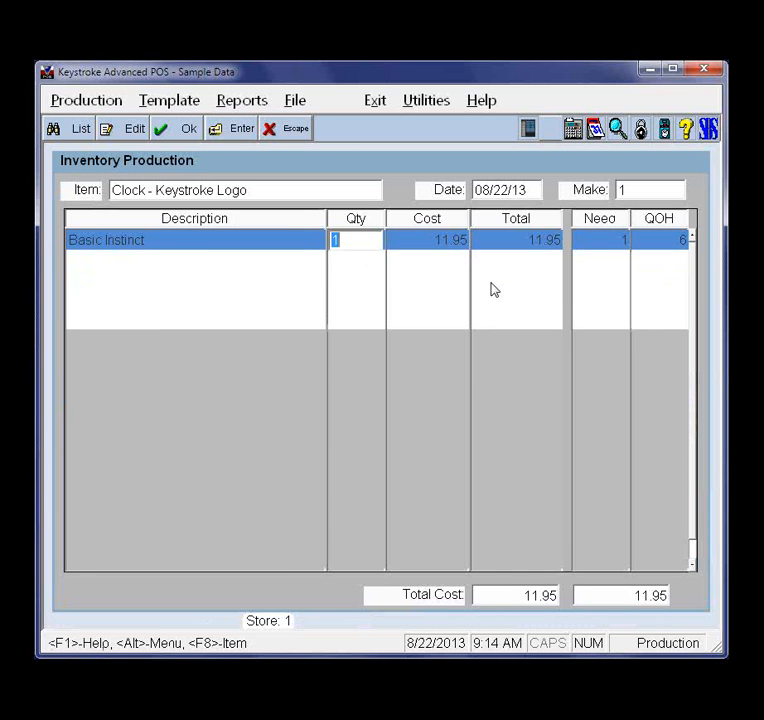
{"action": "key", "text": "F10"}
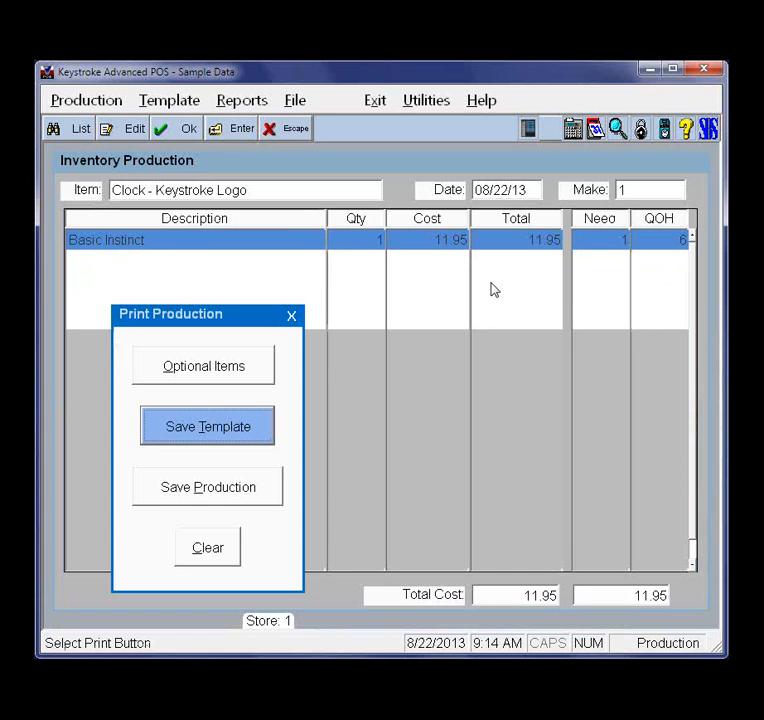
{"action": "left_click", "coordinate": [220, 427]}
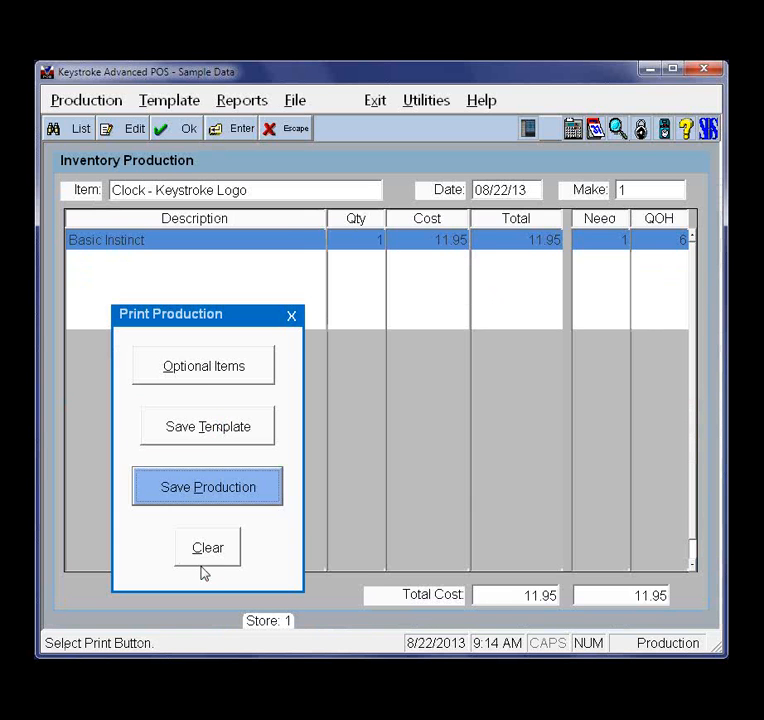
{"action": "left_click", "coordinate": [222, 558]}
Load Clock - Keystroke Logo into production with its saved template components and bring up the Print Production options
{"action": "left_click", "coordinate": [80, 129]}
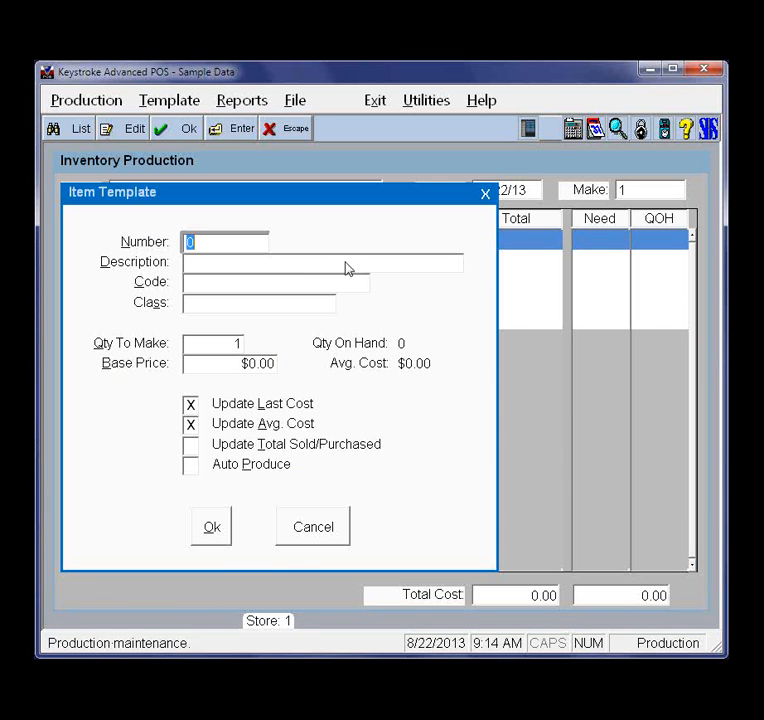
{"action": "type", "text": "cl"}
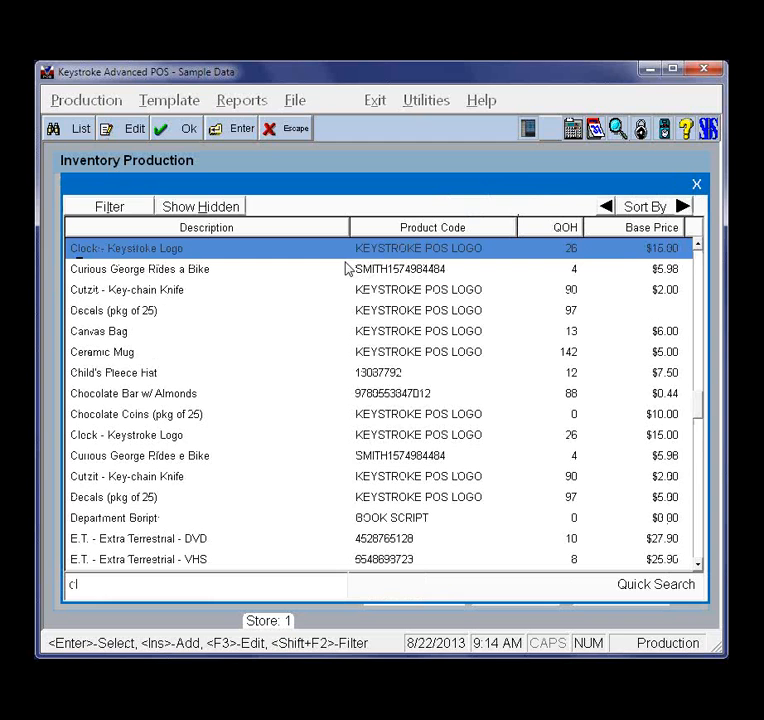
{"action": "key", "text": "Return"}
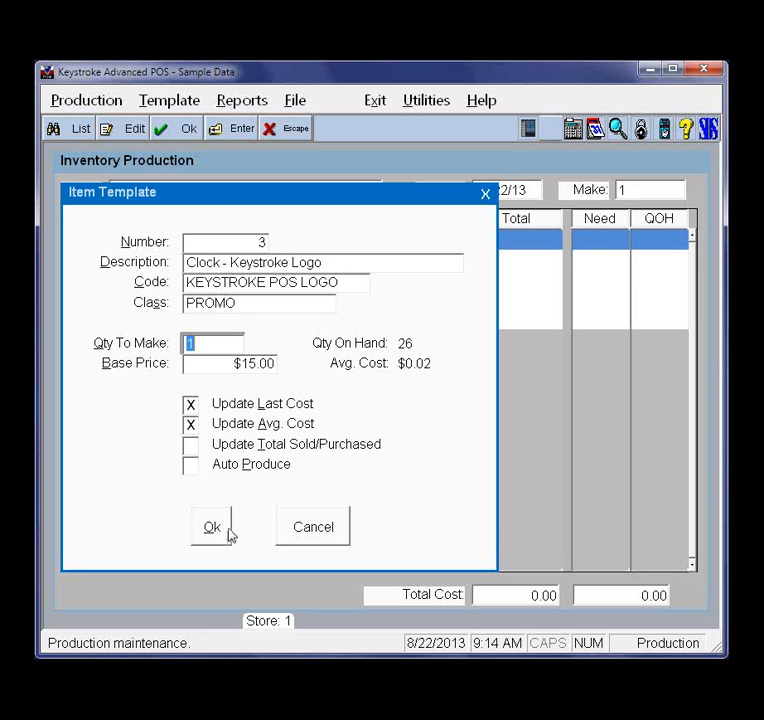
{"action": "left_click", "coordinate": [225, 529]}
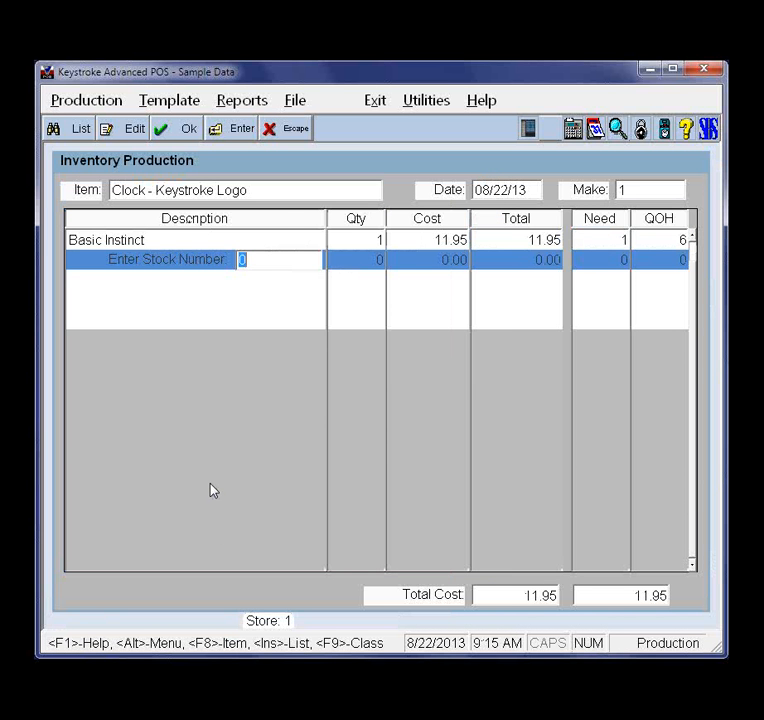
{"action": "key", "text": "Escape"}
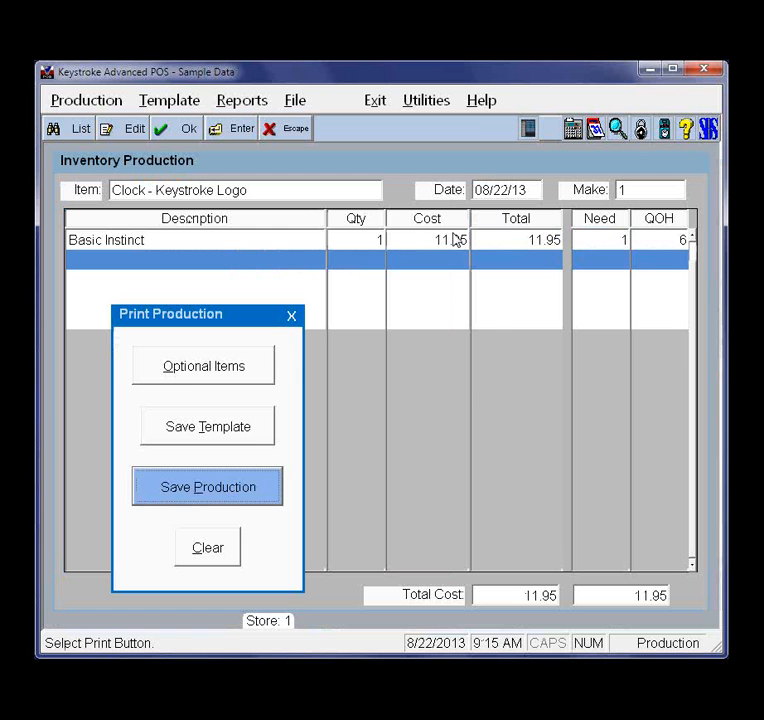
Add A Wrinkle in Time as an optional item of the clock production
{"action": "left_click", "coordinate": [203, 378]}
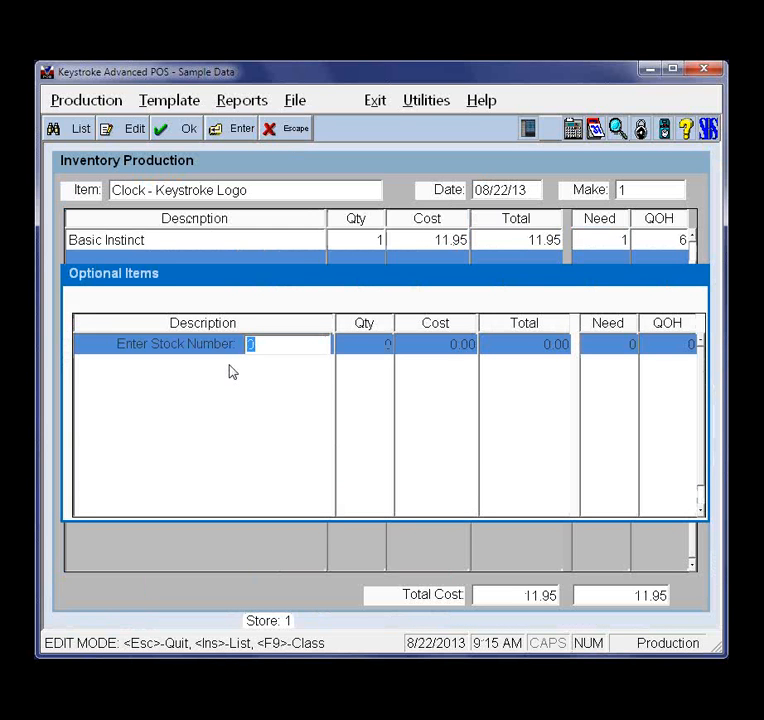
{"action": "key", "text": "Insert"}
{"action": "key", "text": "Down"}
{"action": "key", "text": "Down"}
{"action": "key", "text": "Down"}
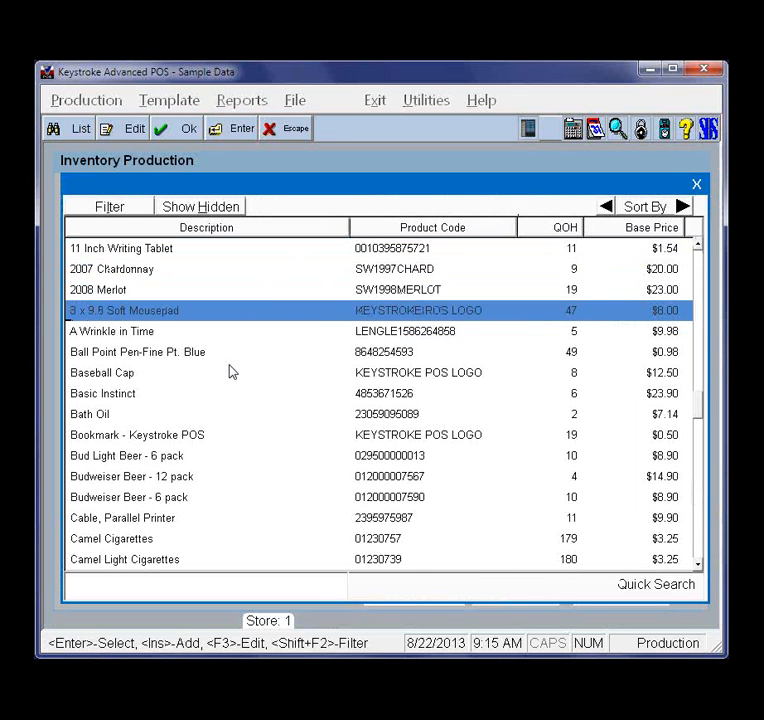
{"action": "key", "text": "Down"}
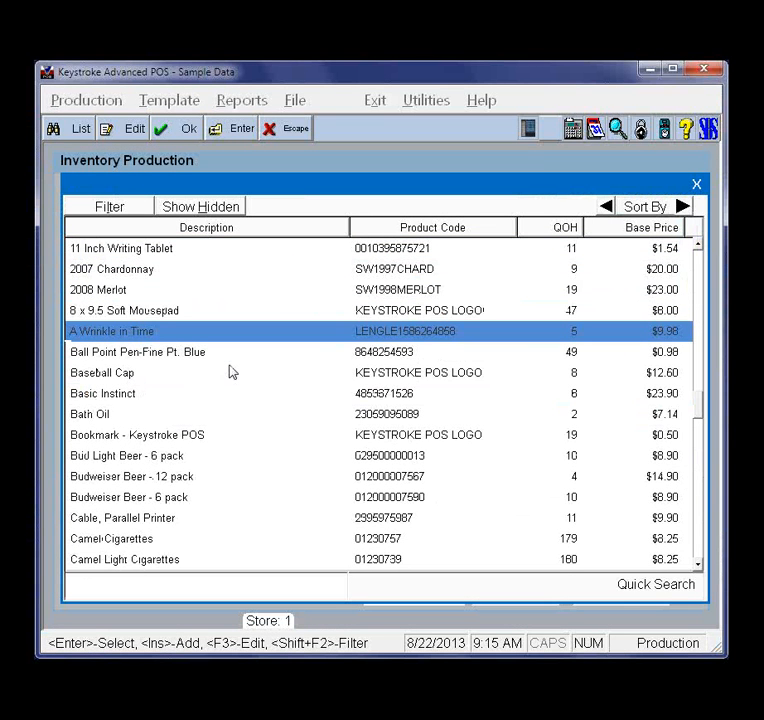
{"action": "key", "text": "Return"}
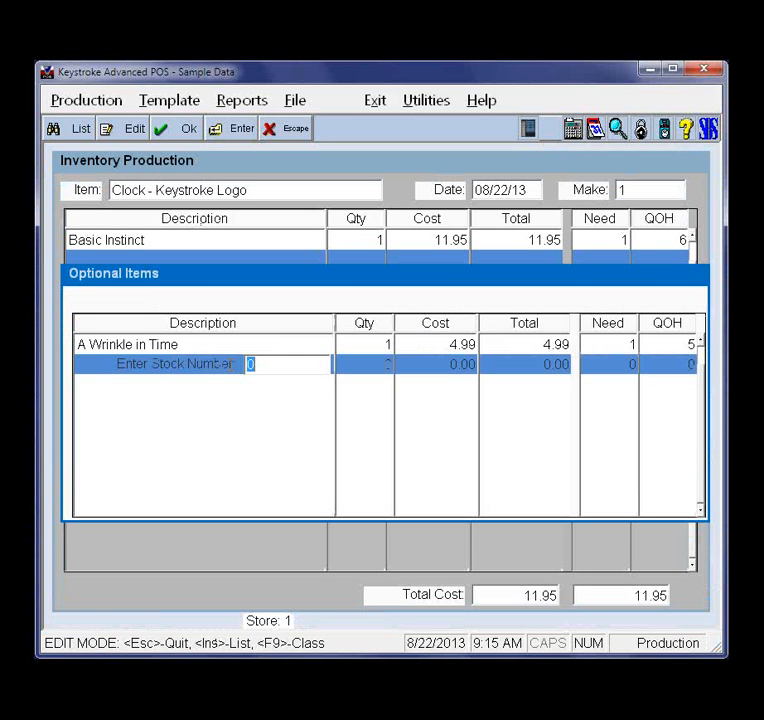
Replace A Wrinkle in Time with Ball Point Pen-Fine Pt. Blue in the clock's optional items and close the optional items list
{"action": "key", "text": "Up"}
{"action": "key", "text": "Insert"}
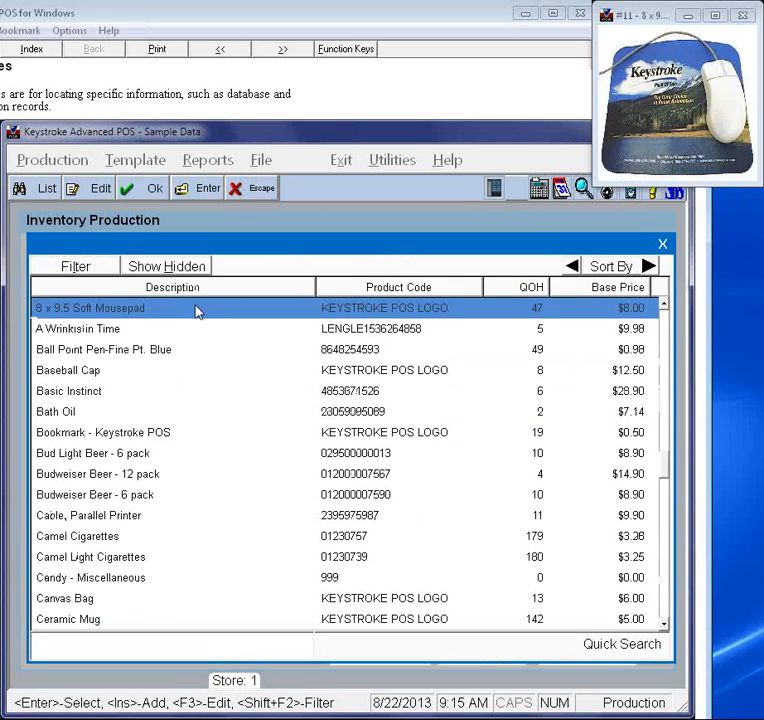
{"action": "left_click", "coordinate": [230, 372]}
{"action": "key", "text": "Up"}
{"action": "key", "text": "Up"}
{"action": "key", "text": "Up"}
{"action": "key", "text": "Up"}
{"action": "key", "text": "Return"}
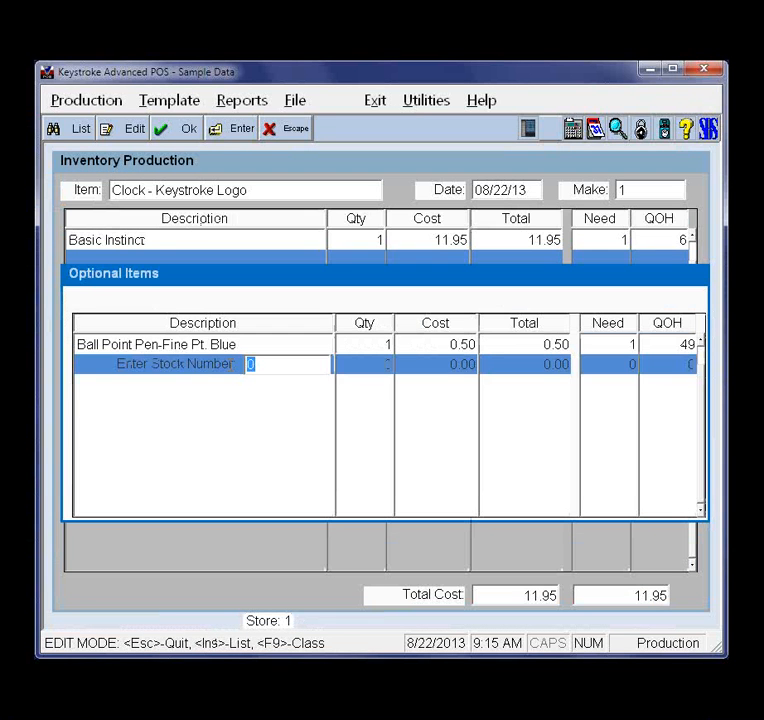
{"action": "key", "text": "Escape"}
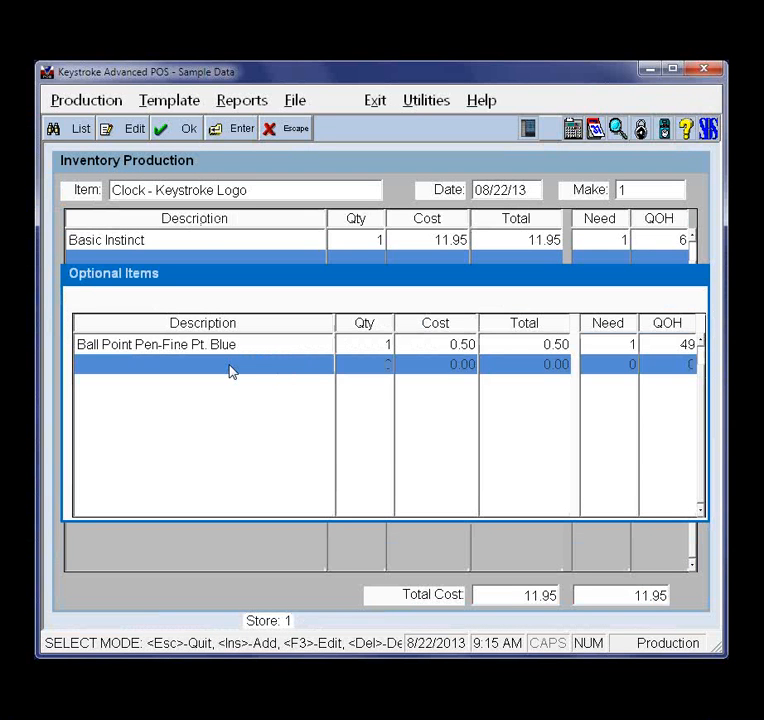
{"action": "key", "text": "Escape"}
{"action": "key", "text": "Escape"}
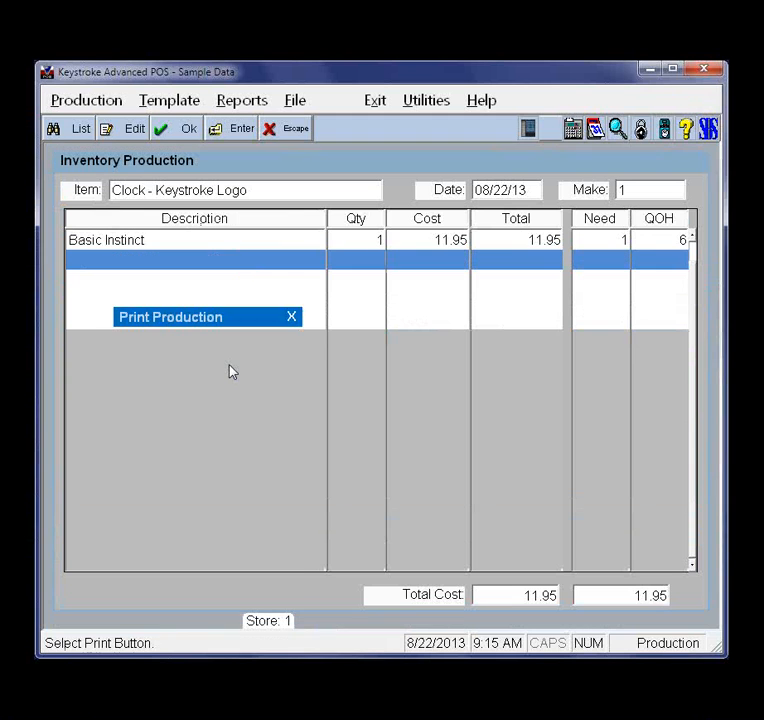
Clear the clock production without saving it, and switch to the PowerPoint slide show to display the closing slide
{"action": "key", "text": "Down"}
{"action": "key", "text": "Down"}
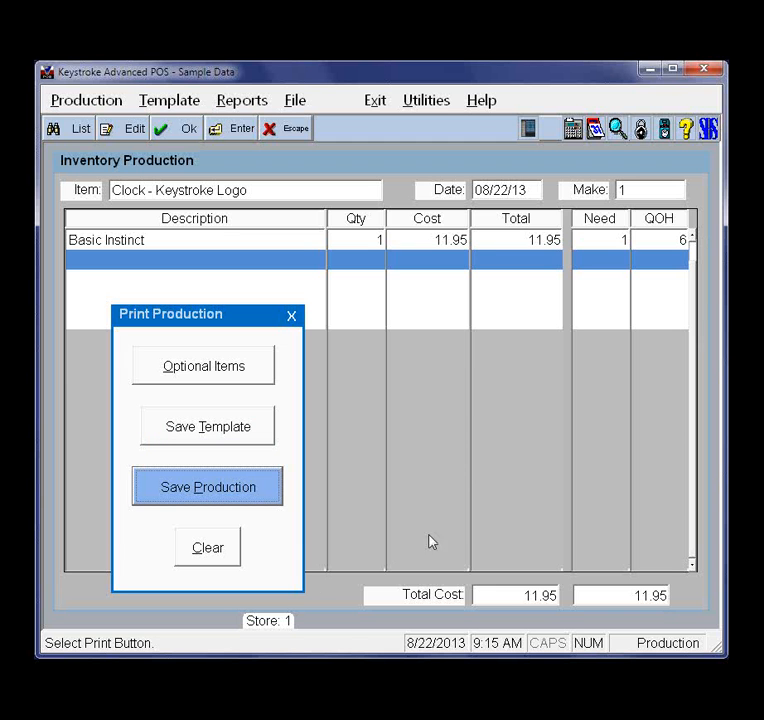
{"action": "left_click", "coordinate": [208, 553]}
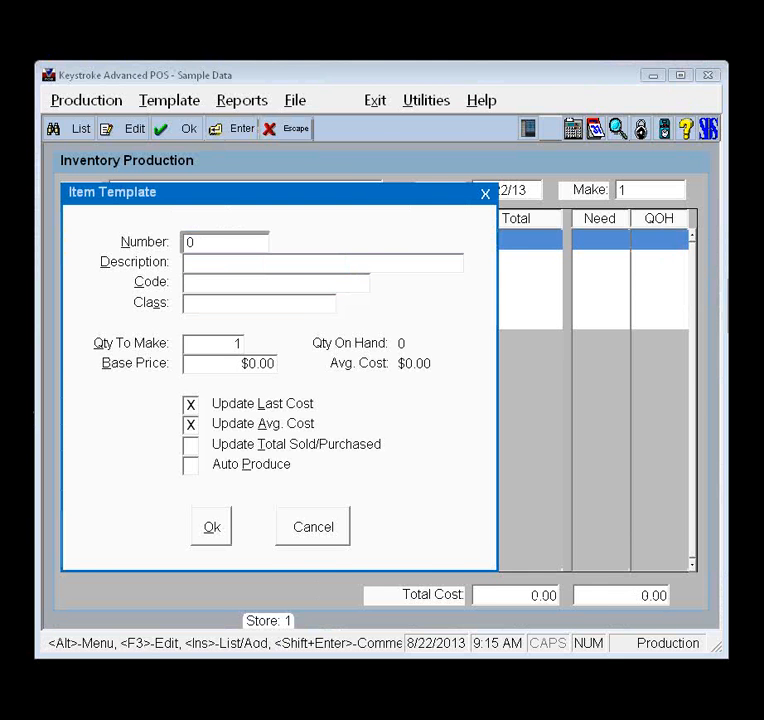
{"action": "key", "text": "alt+Tab"}
{"action": "key", "text": "Right"}
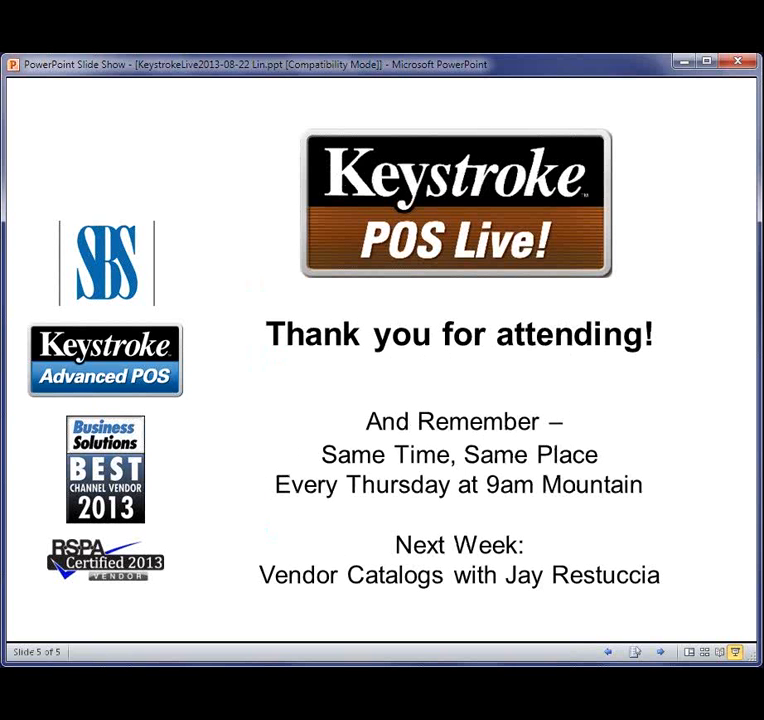